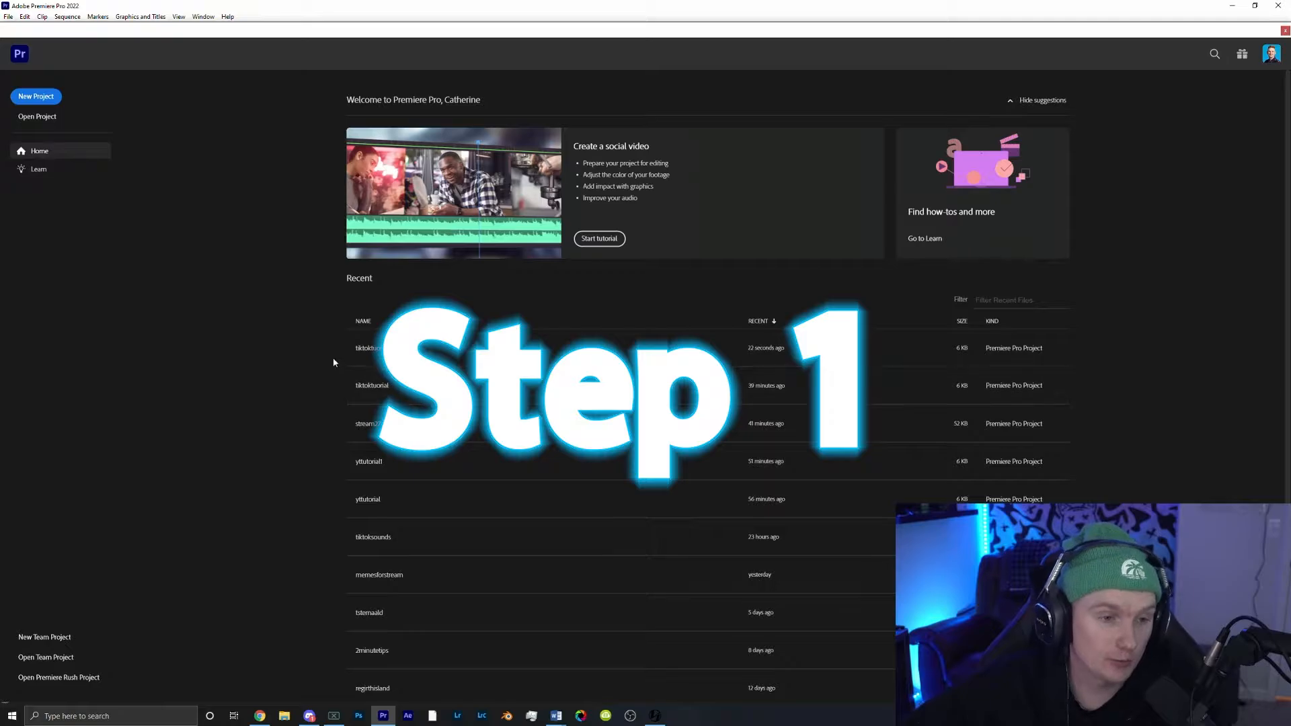
Step: Open the recent tiktoktutorial project
left_click(363, 351)
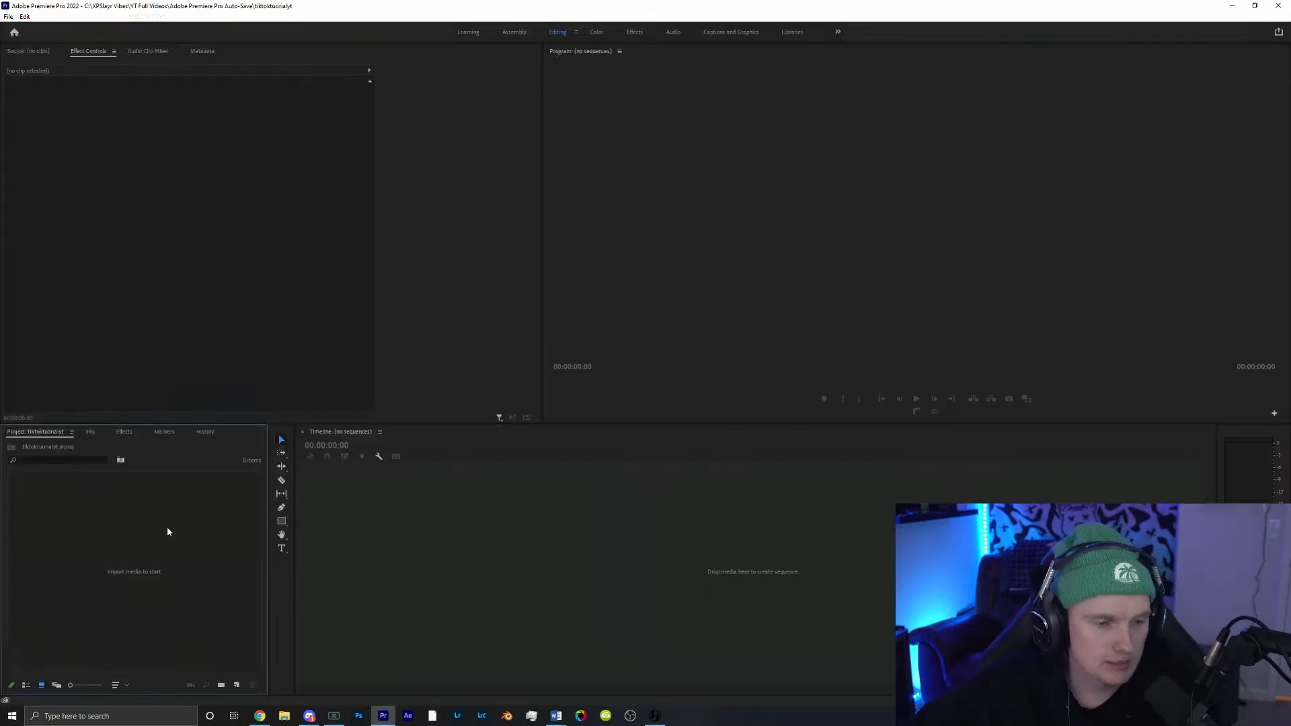
Step: Import clipfortutorial.mp4 and place it on the timeline to create a sequence
double_click(168, 532)
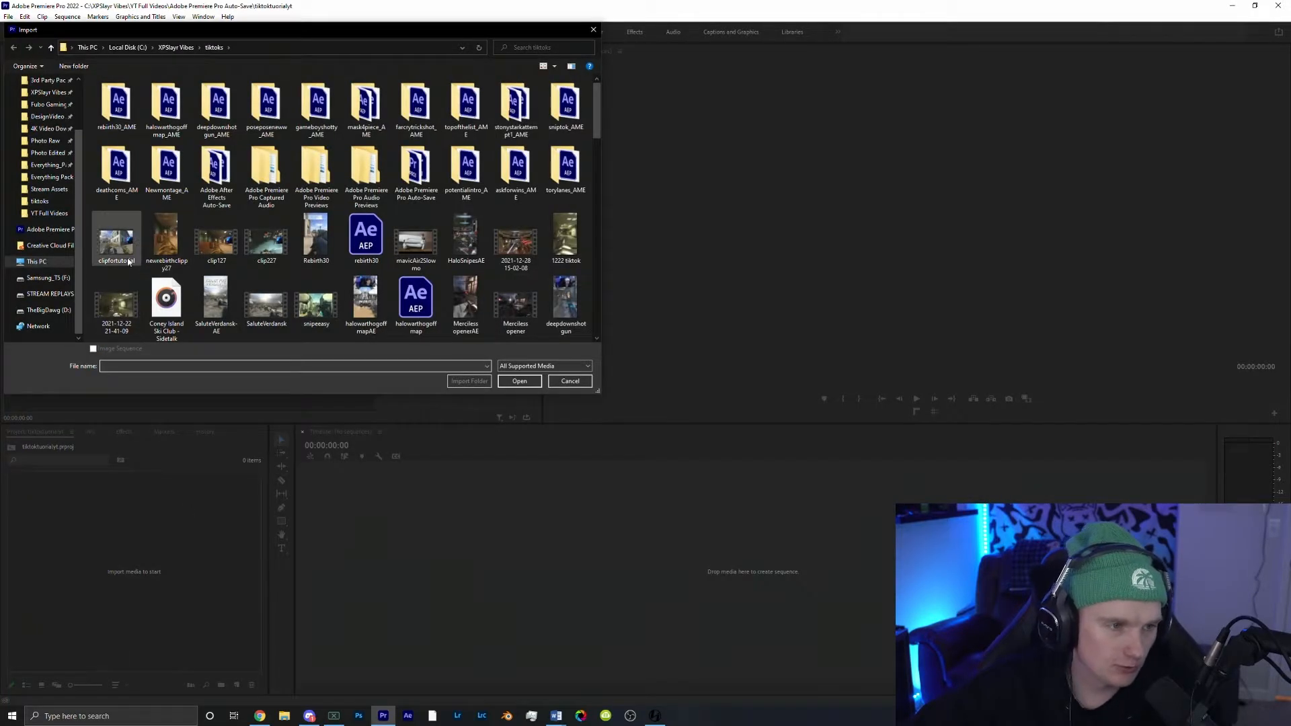
double_click(118, 240)
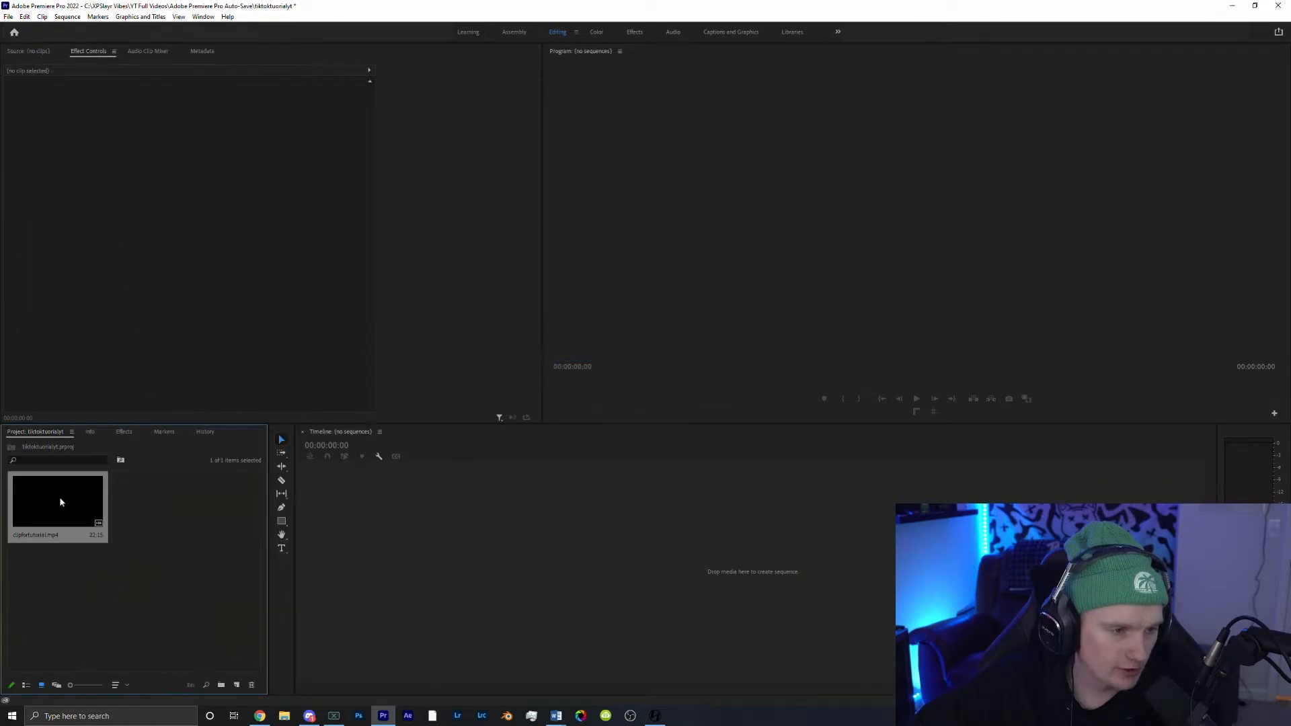
left_click_drag(57, 504, 328, 509)
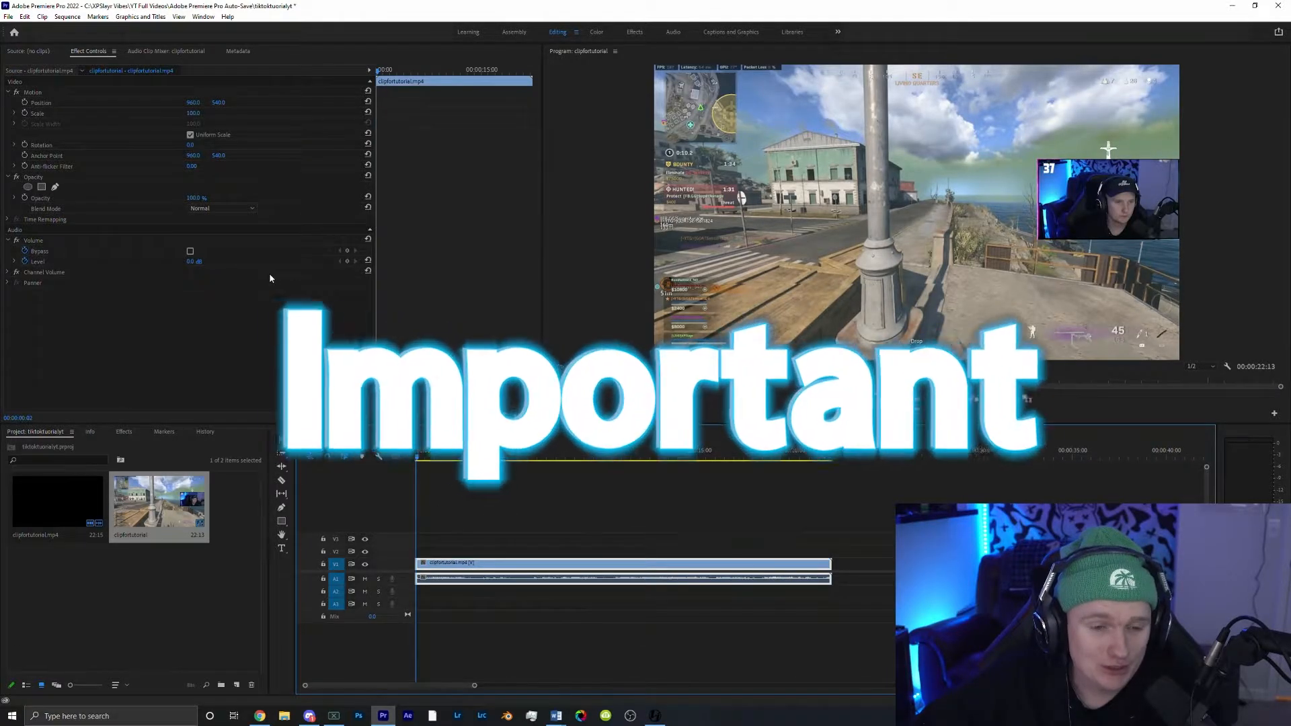
Step: Set the sequence frame size to 1080 horizontal by 1920 vertical and confirm deleting previews
left_click(70, 17)
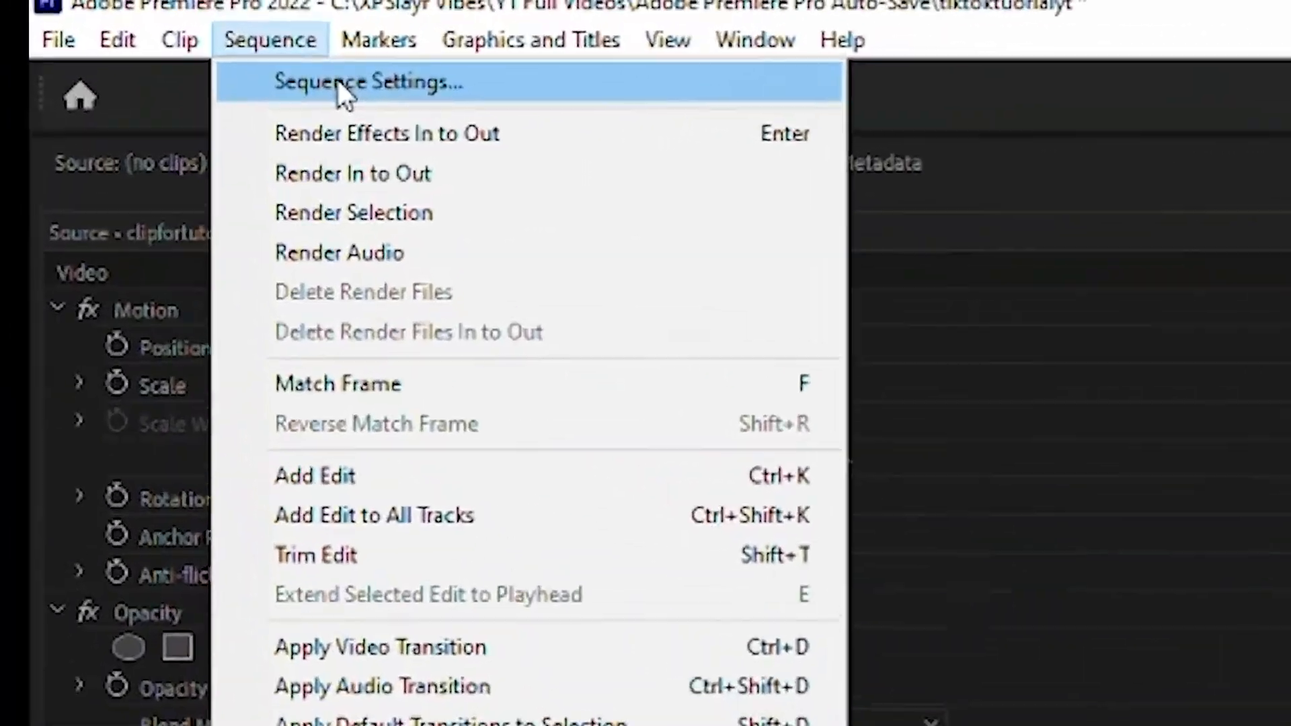
left_click(90, 29)
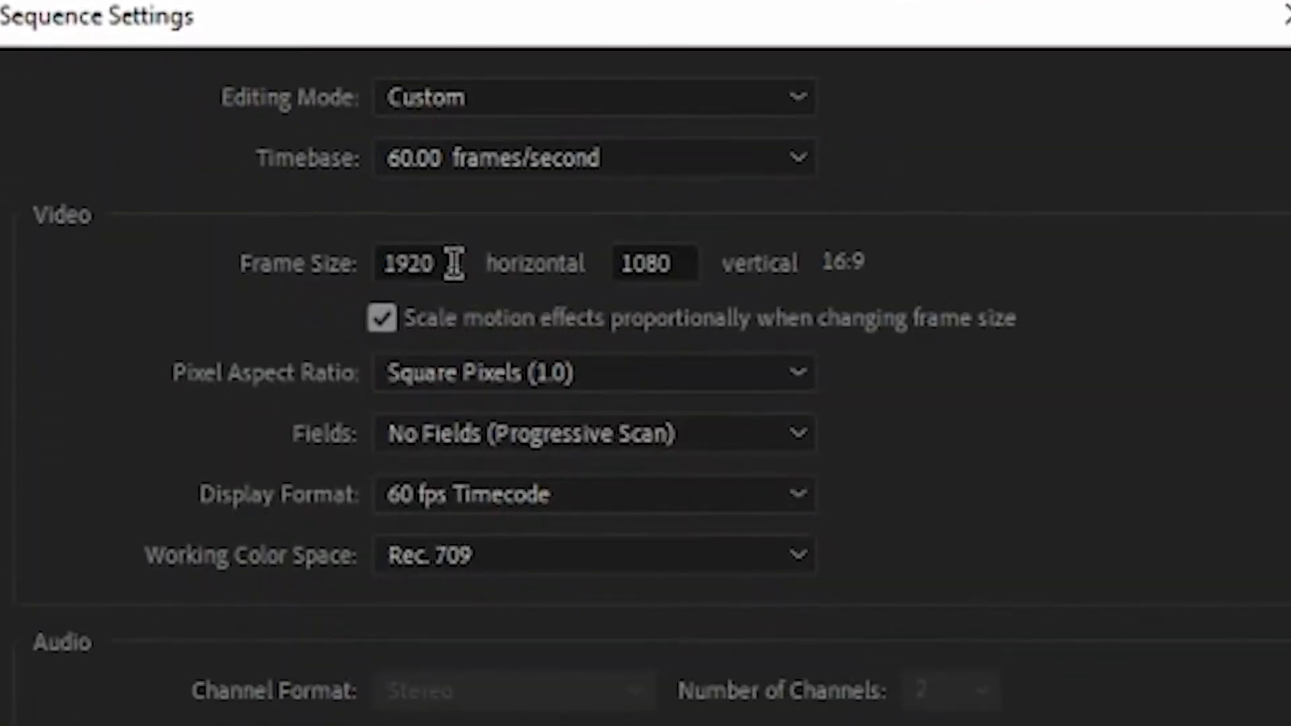
left_click(423, 253)
double_click(424, 252)
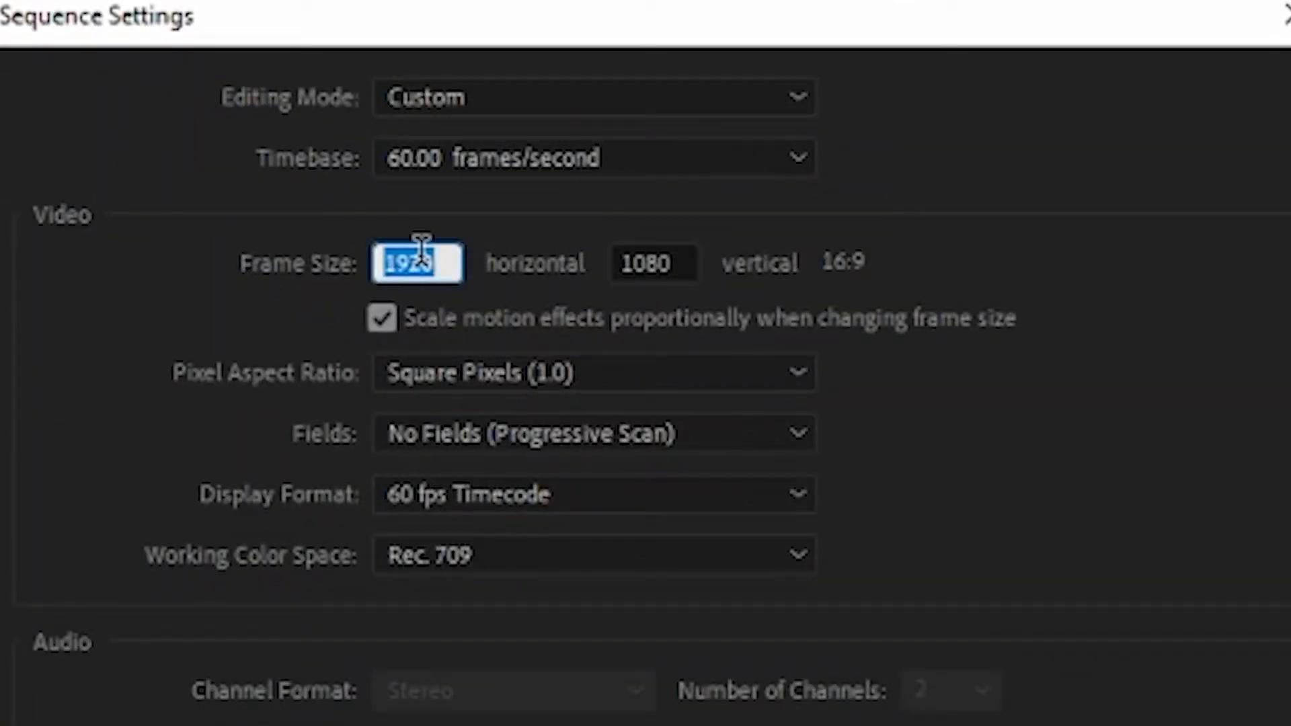
type("1080")
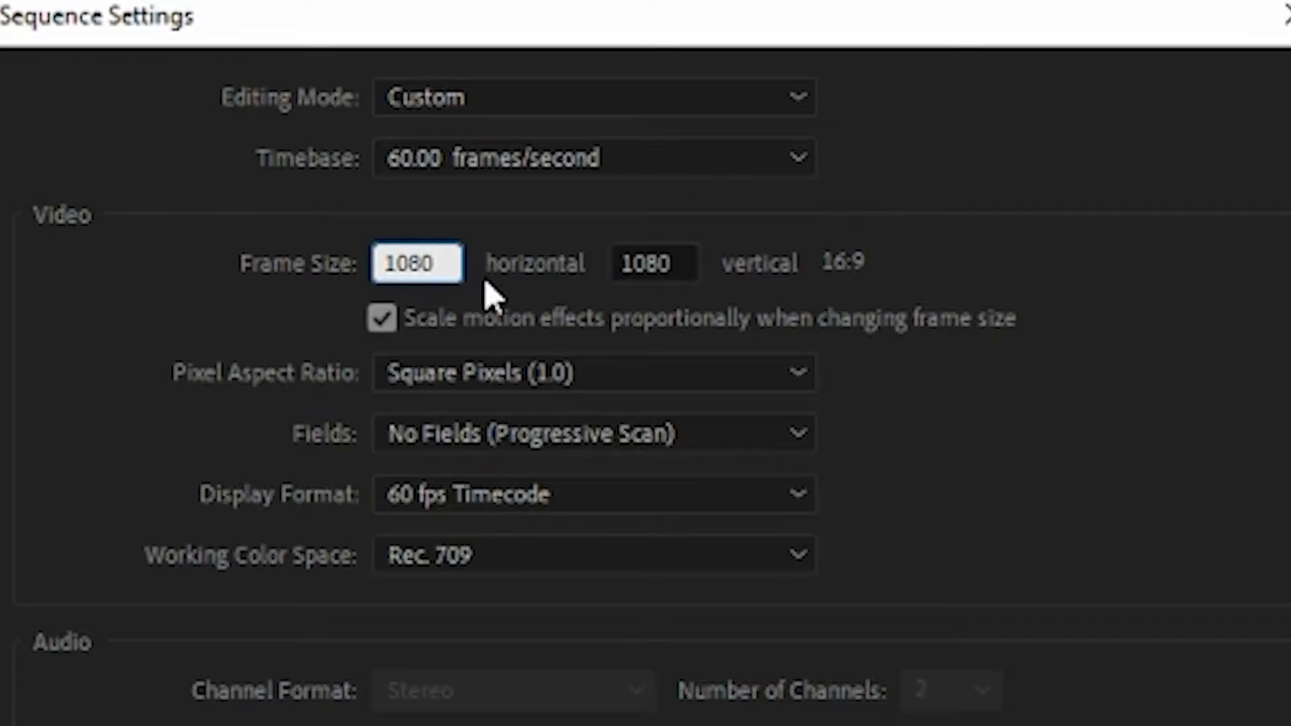
double_click(642, 263)
type("19")
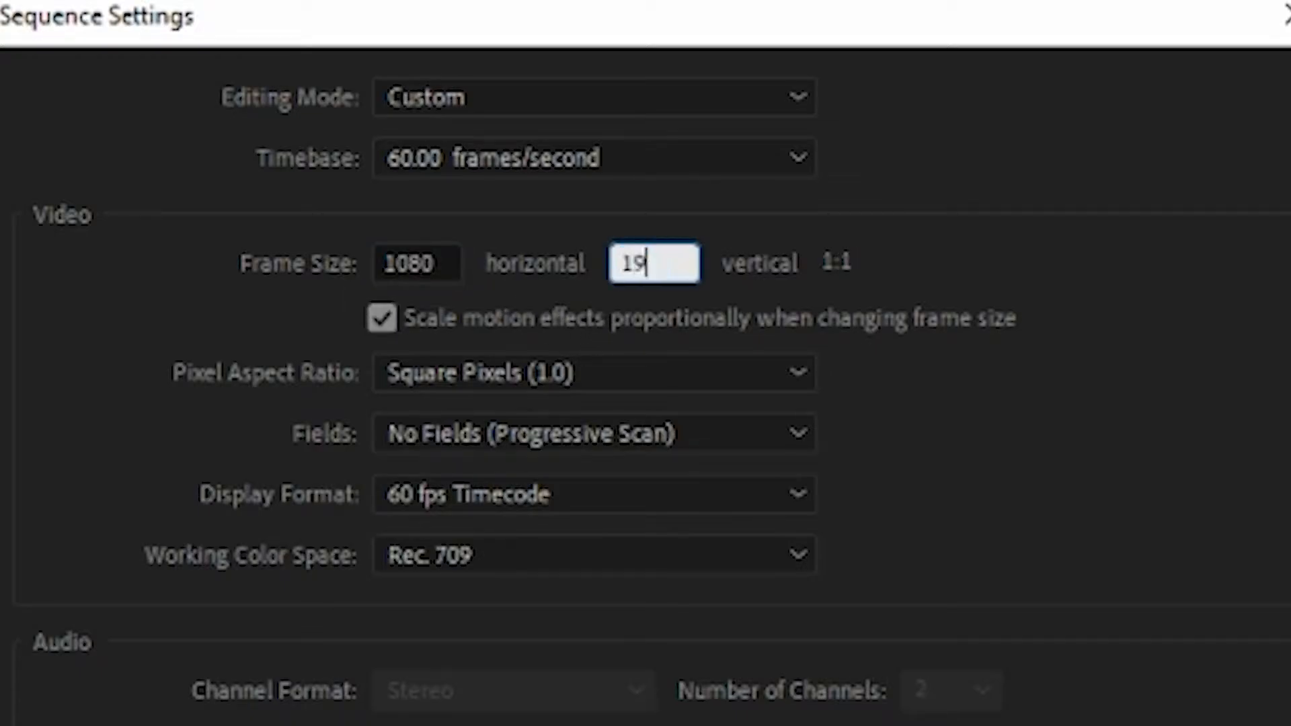
type("20")
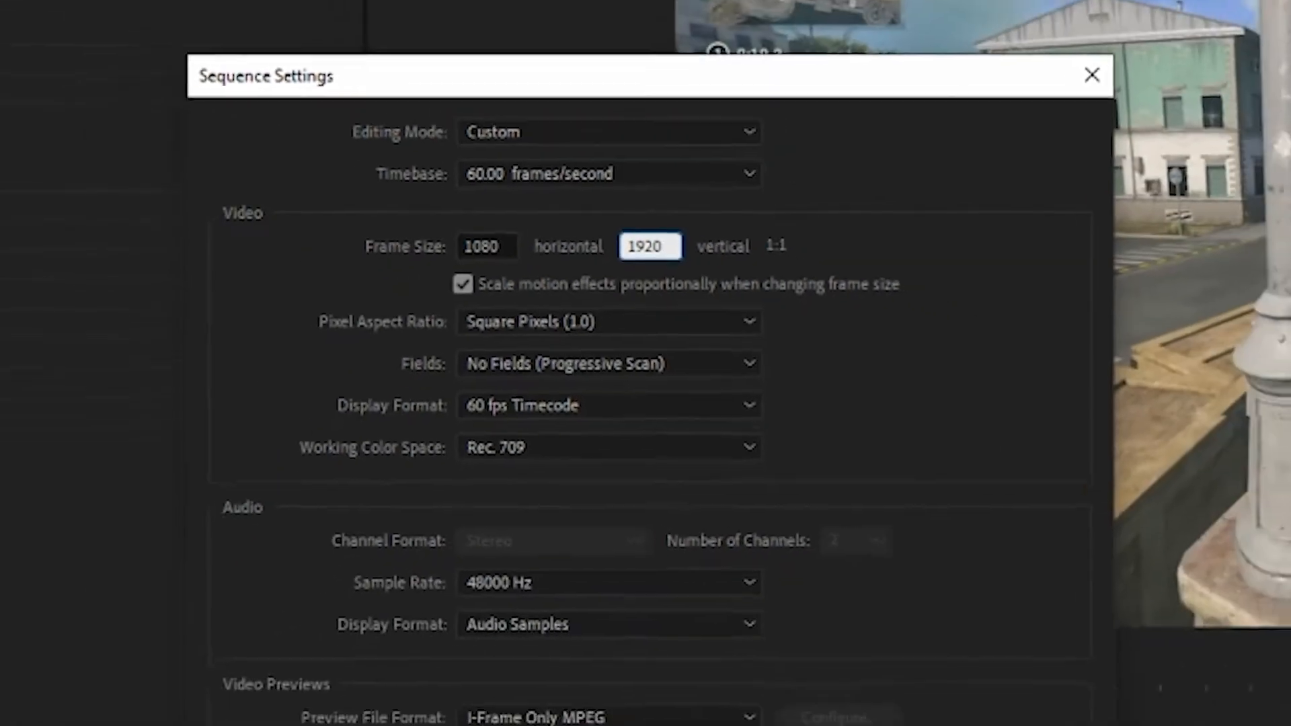
key("Return")
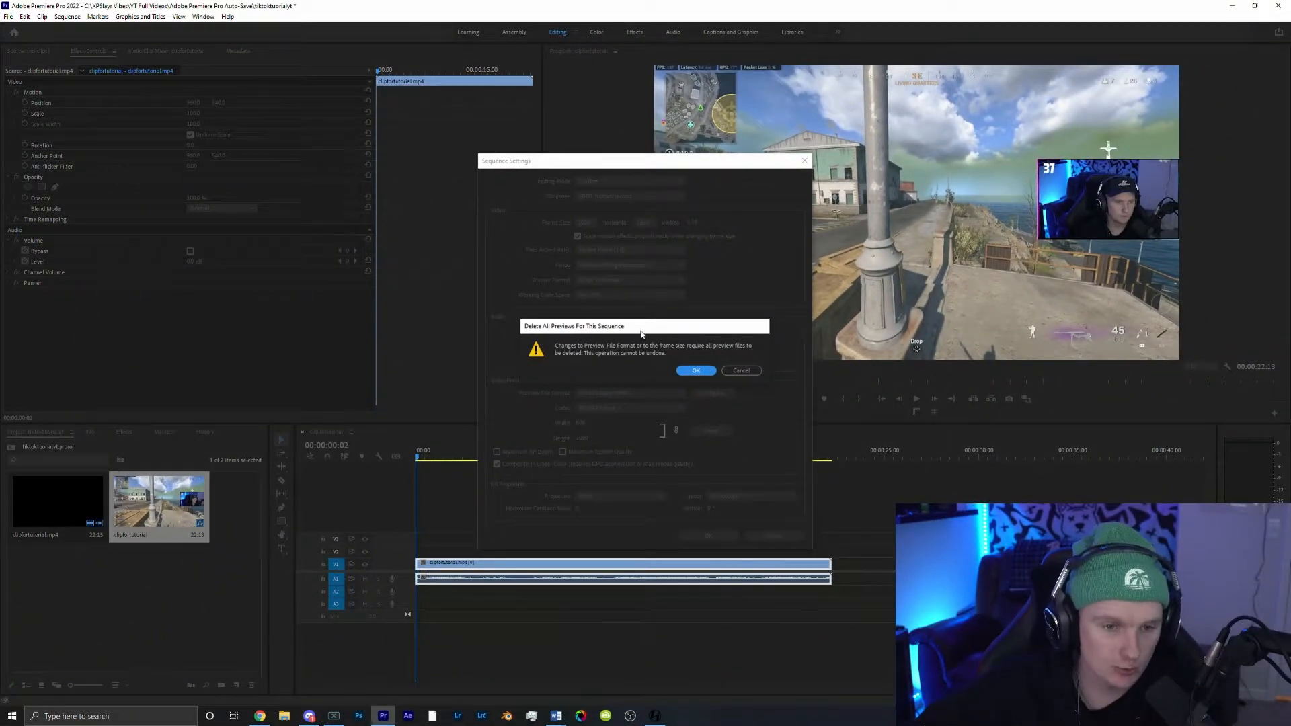
left_click(695, 370)
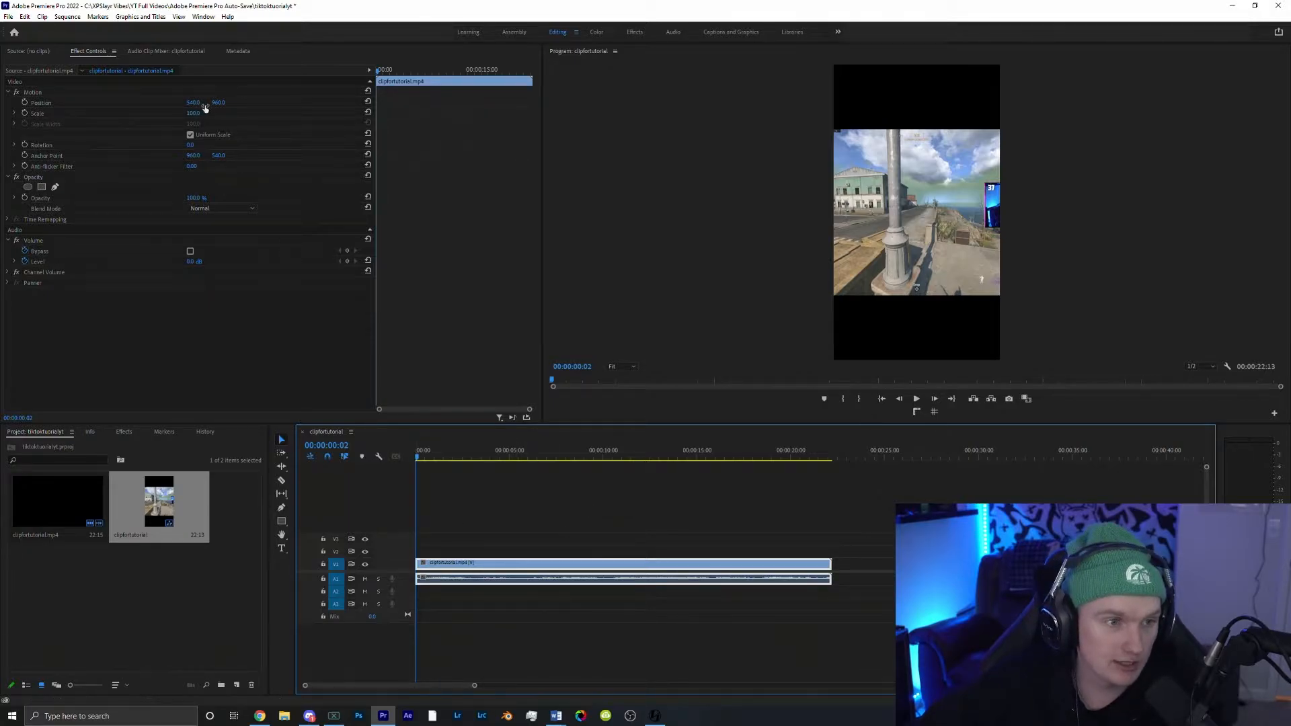
Step: Scale the clip up to fill the vertical frame and apply a strong Gaussian Blur to it
left_click_drag(193, 113, 255, 114)
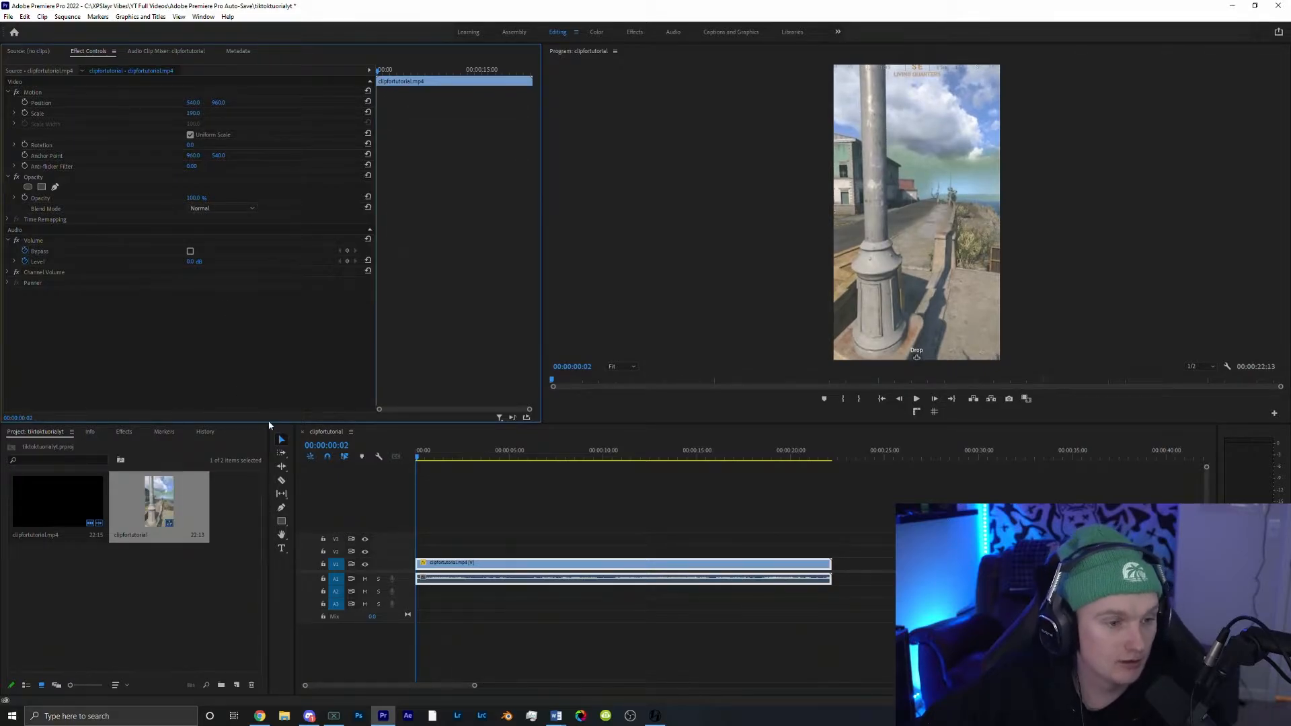
left_click(116, 435)
left_click(54, 445)
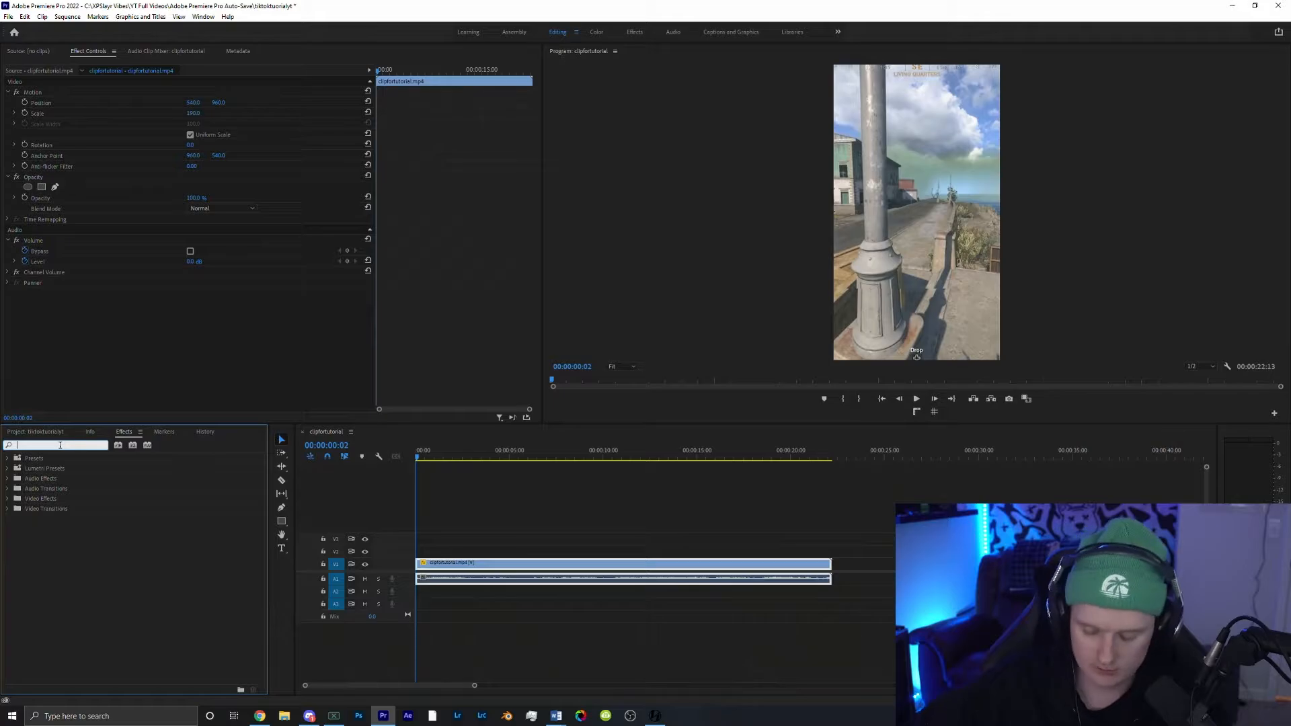
type("saus")
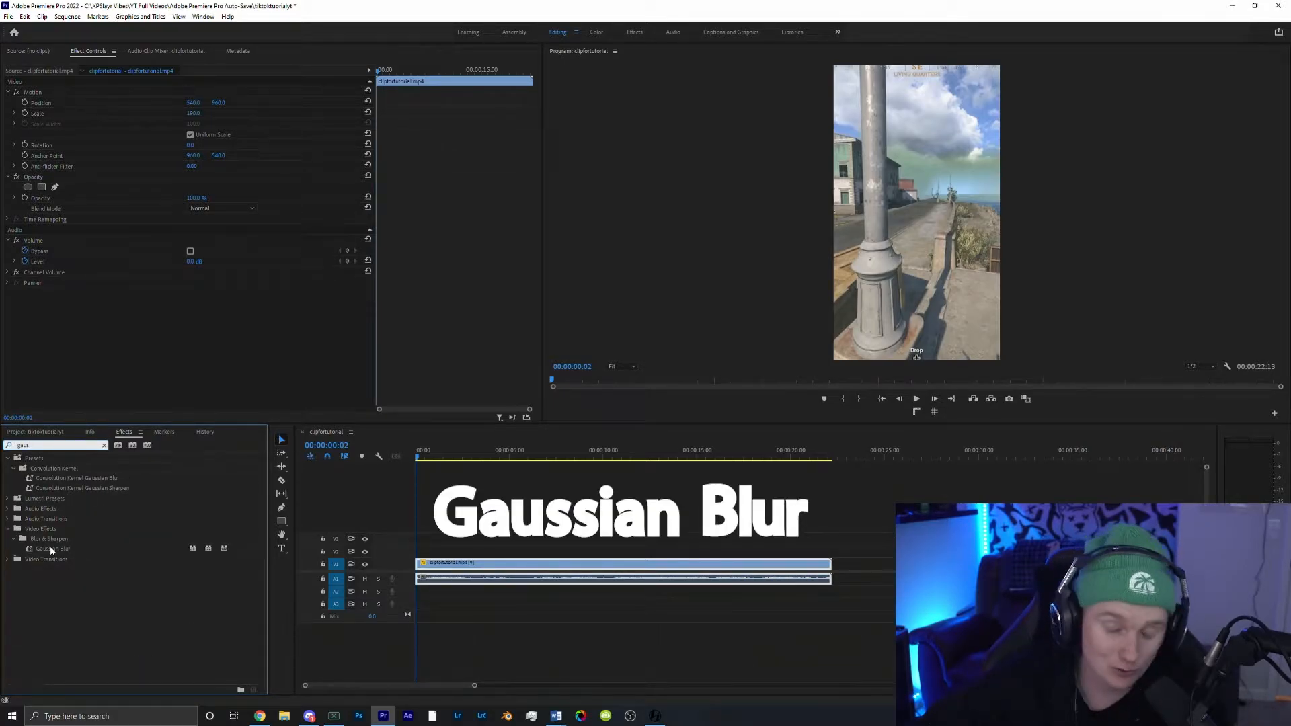
left_click_drag(50, 550, 458, 564)
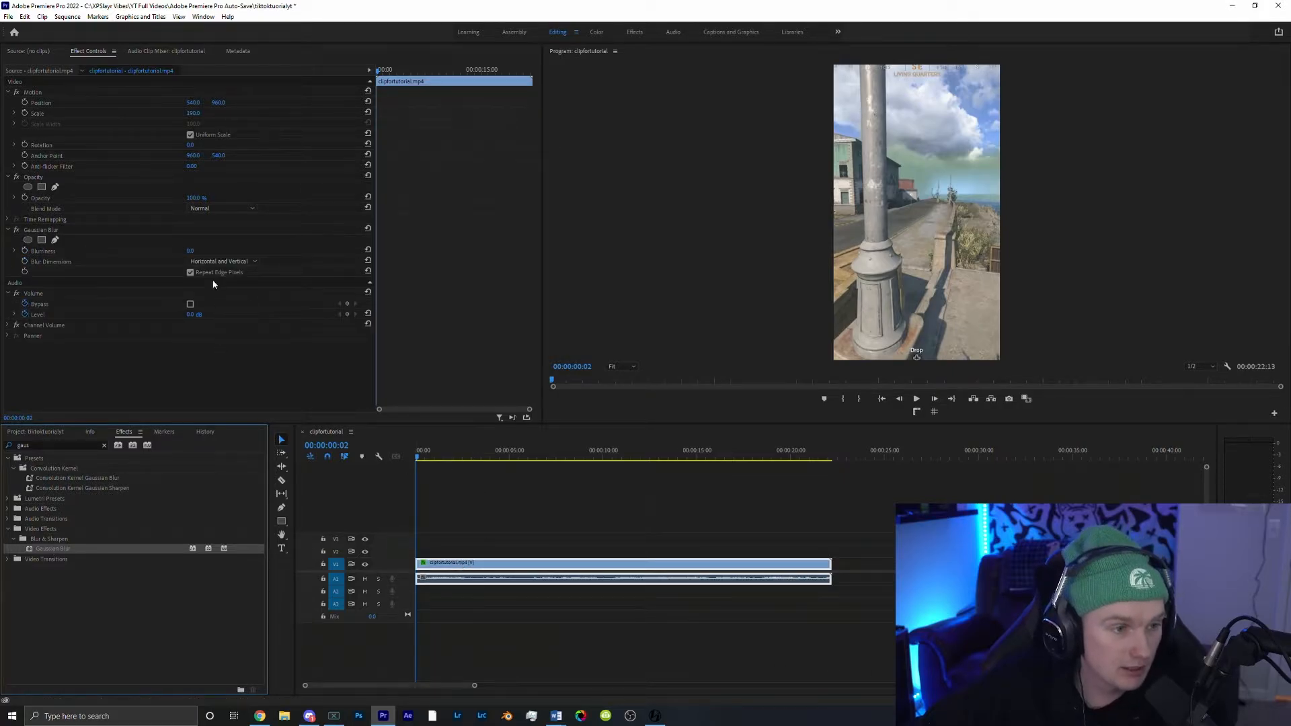
left_click_drag(193, 252, 217, 251)
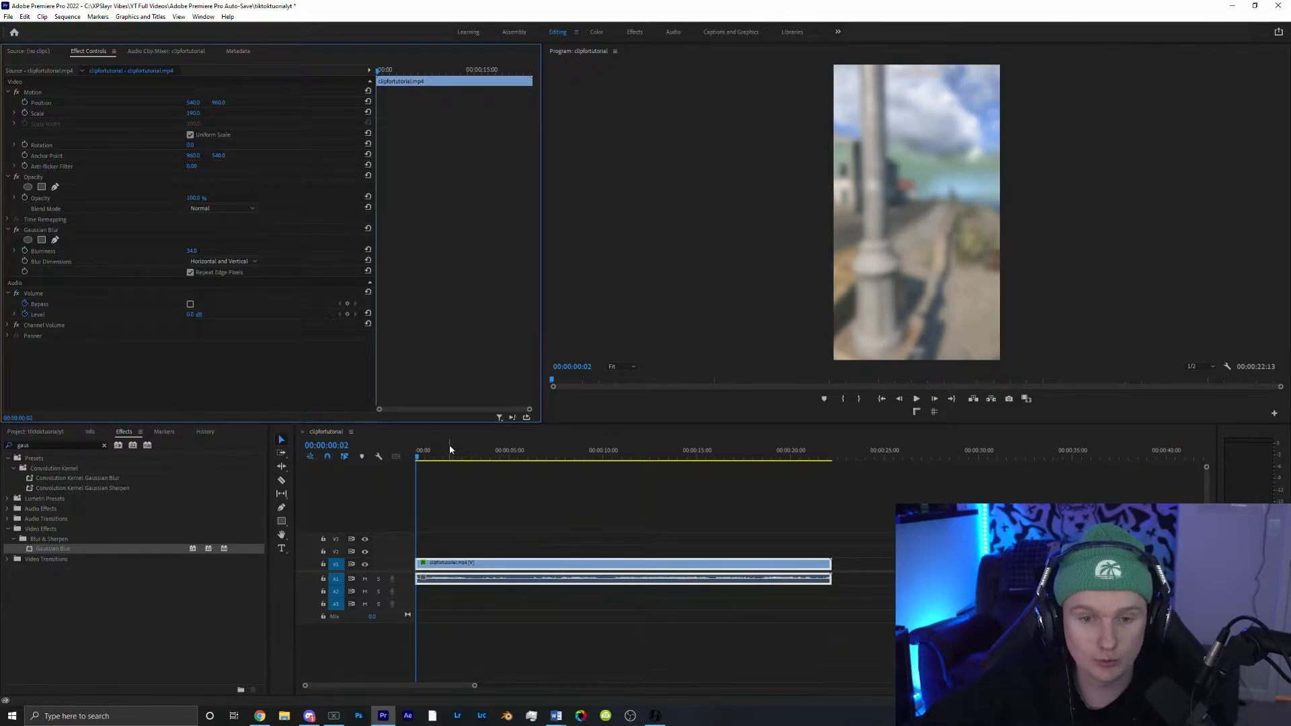
Step: Duplicate the blurred clip to an empty spot later on the timeline
left_click_drag(475, 685, 631, 685)
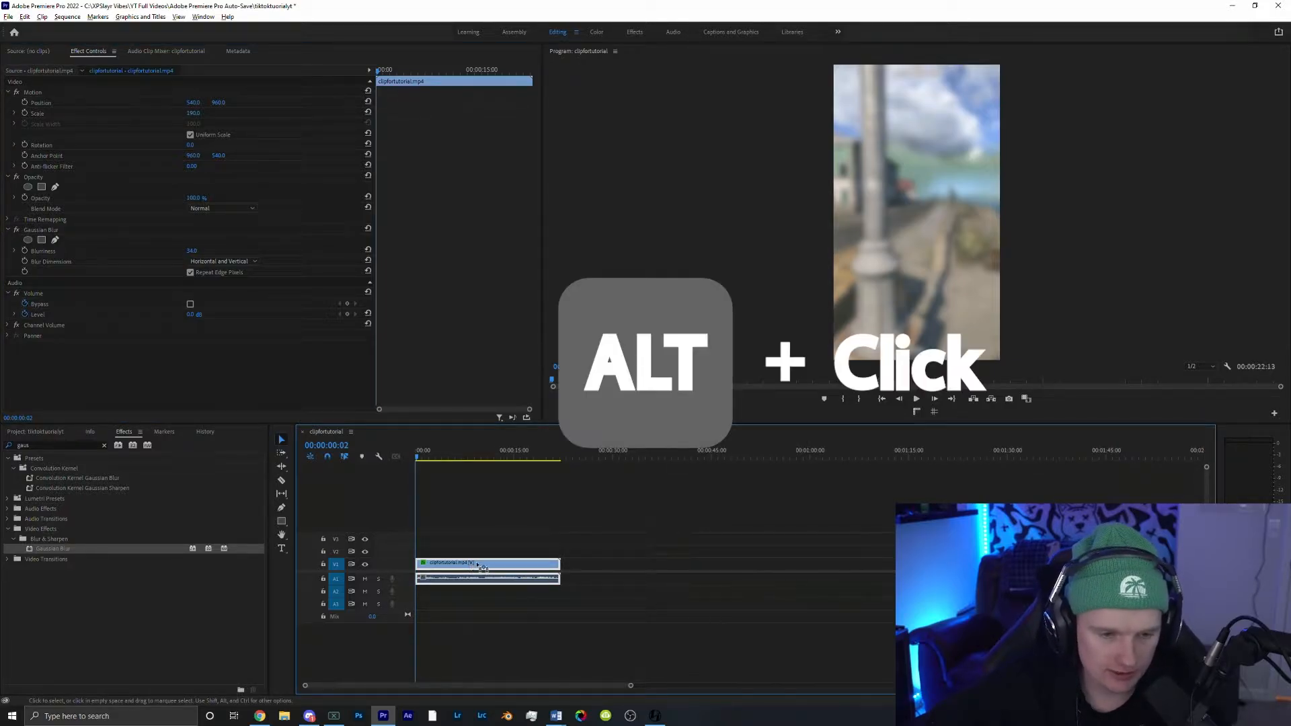
left_click_drag(468, 568, 633, 565)
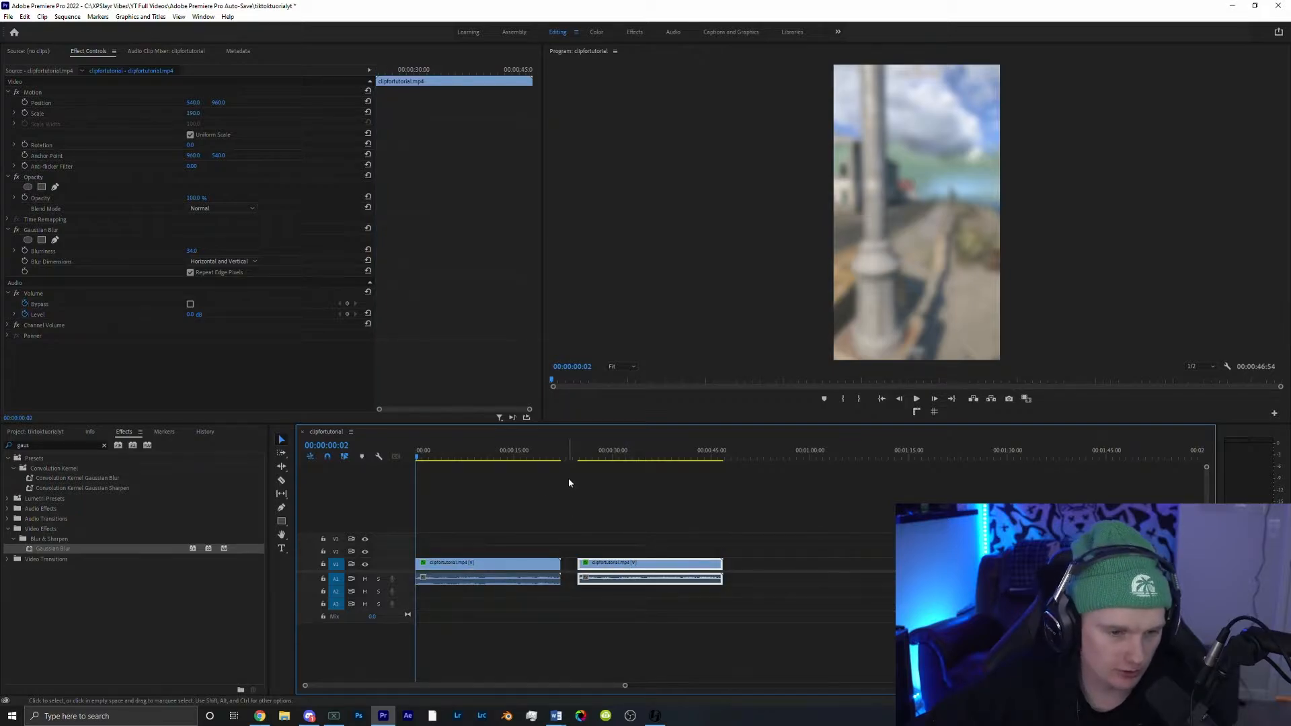
Step: Remove the Gaussian Blur effect from the duplicate clip
left_click(81, 236)
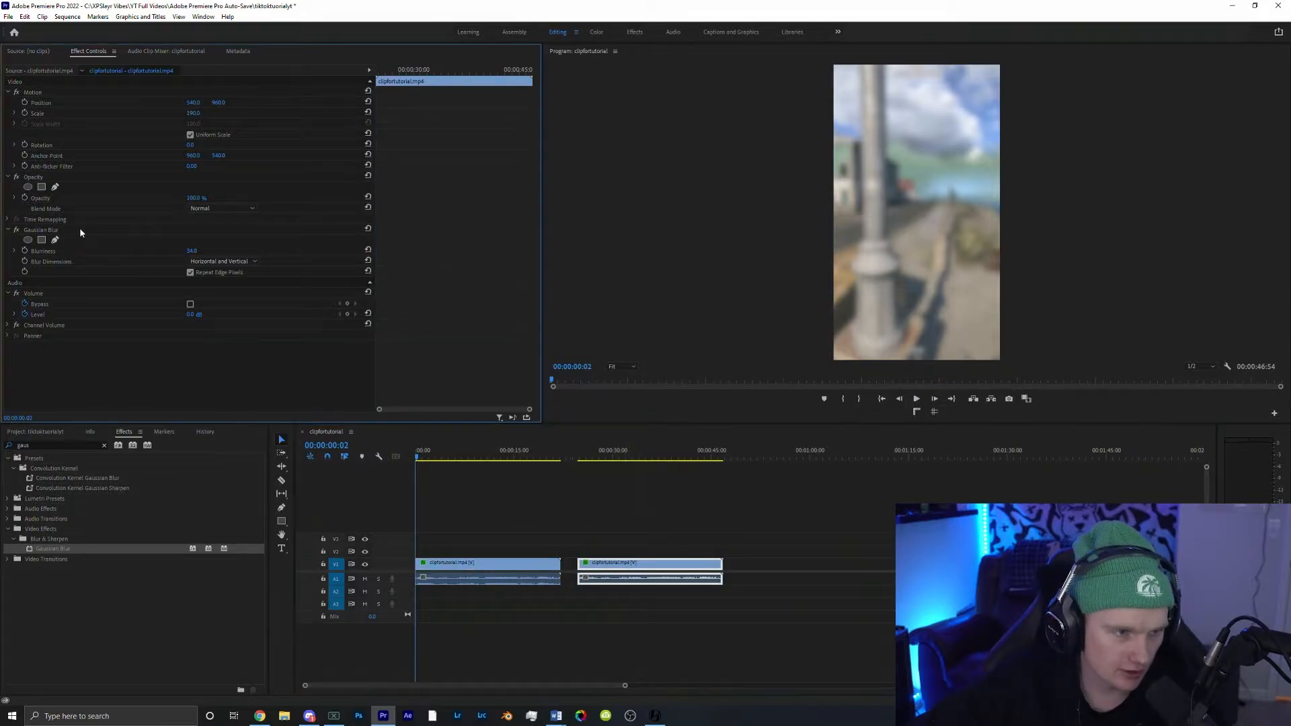
left_click(80, 231)
key("Delete")
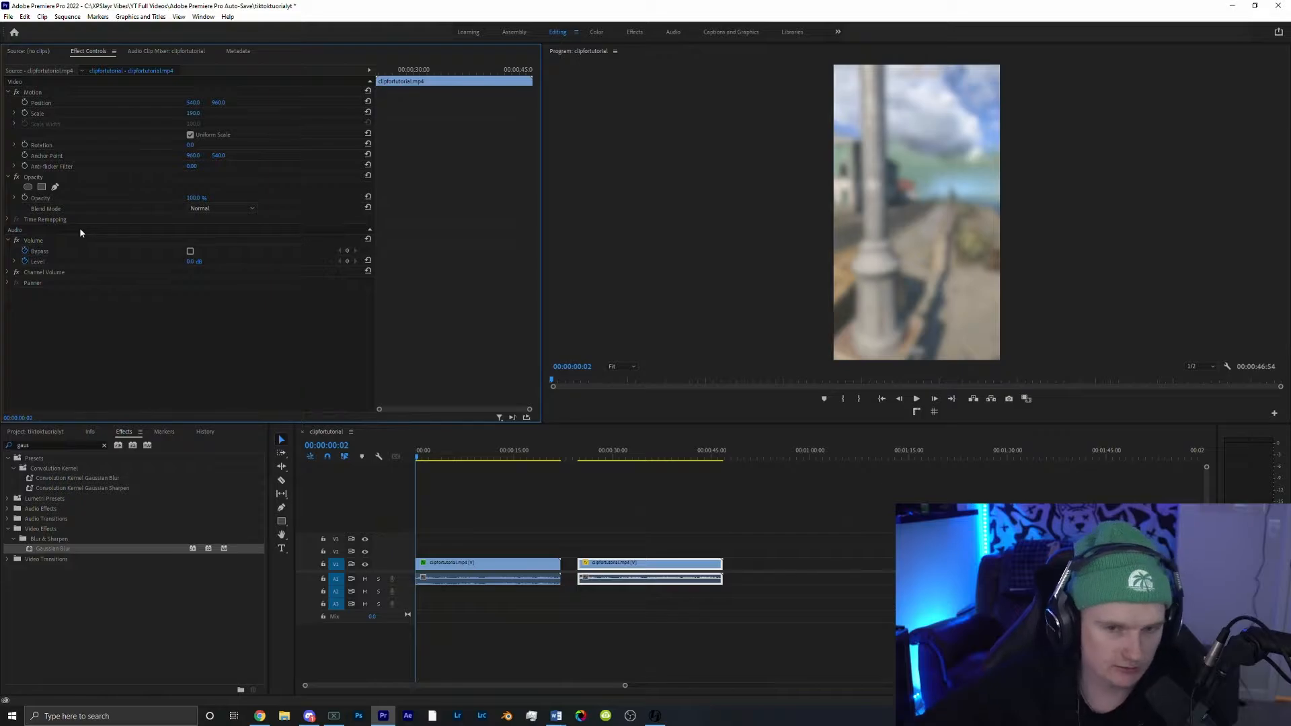
Step: Unlink the duplicate clip and delete its audio
right_click(617, 562)
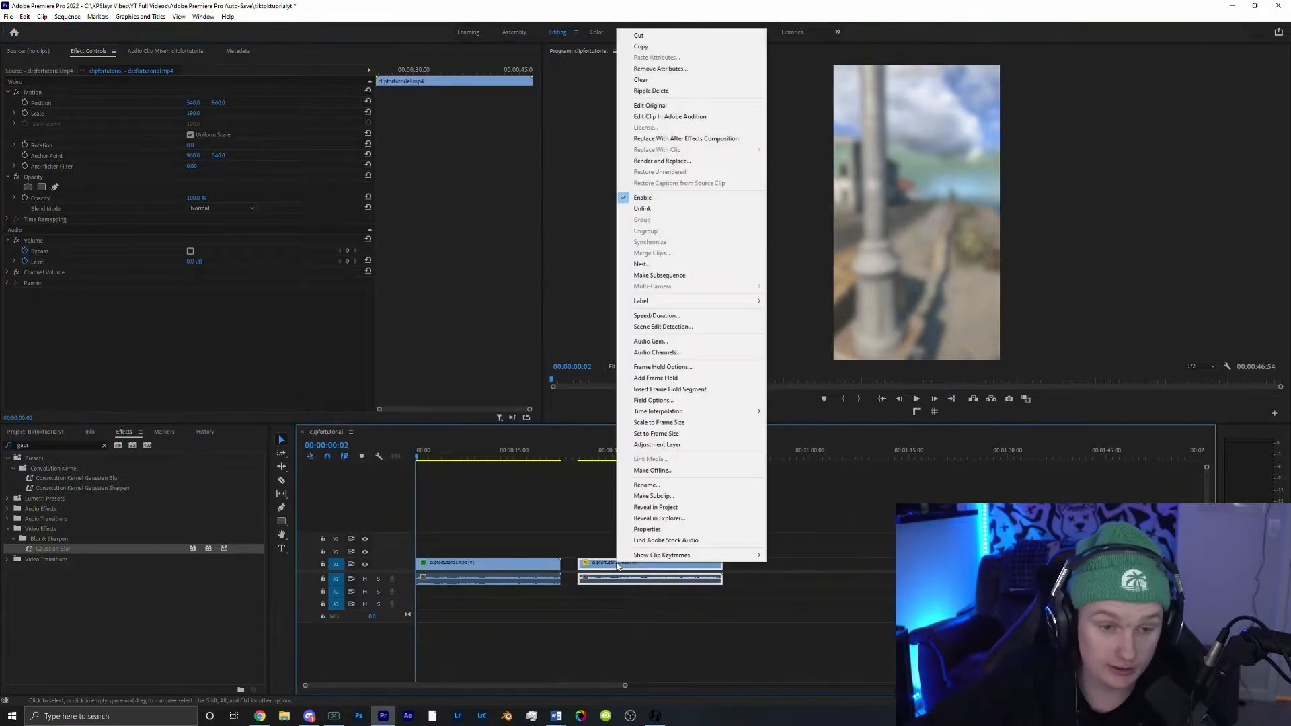
left_click(664, 209)
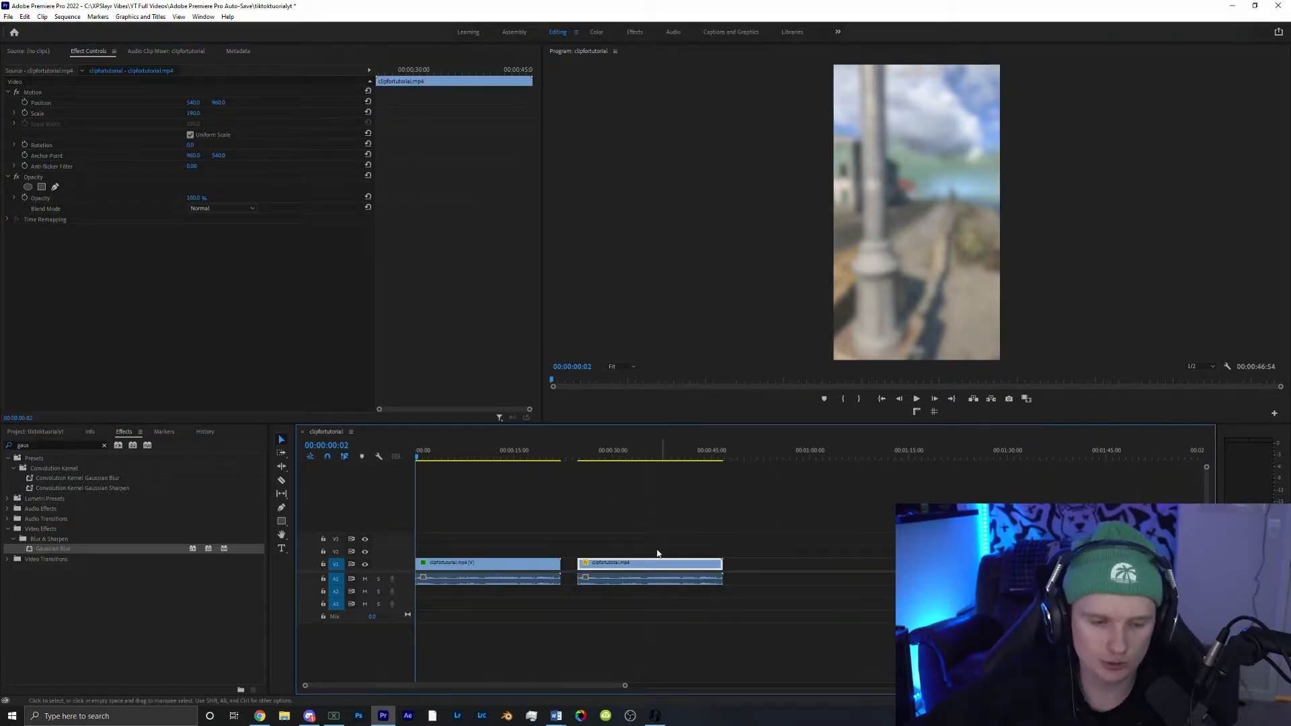
left_click(650, 580)
key("Delete")
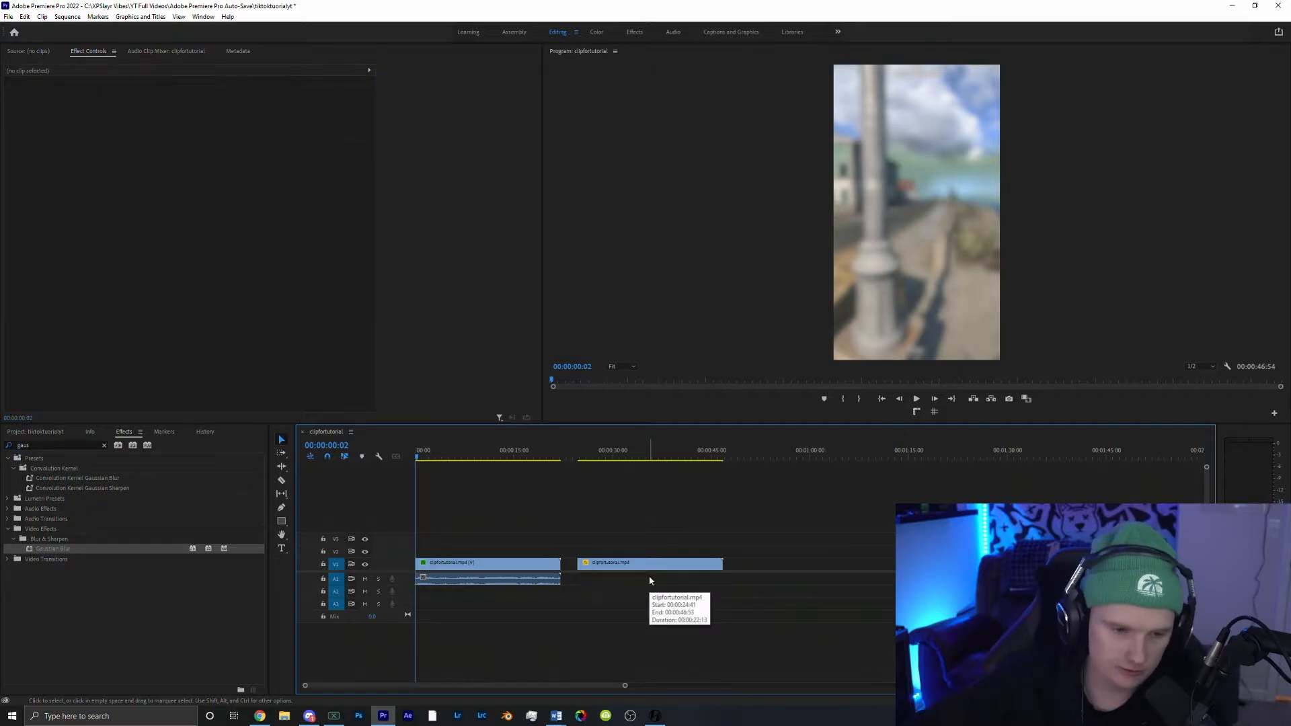
Step: Move the duplicate video onto the track above the original and set its scale to 136
left_click_drag(652, 566, 481, 561)
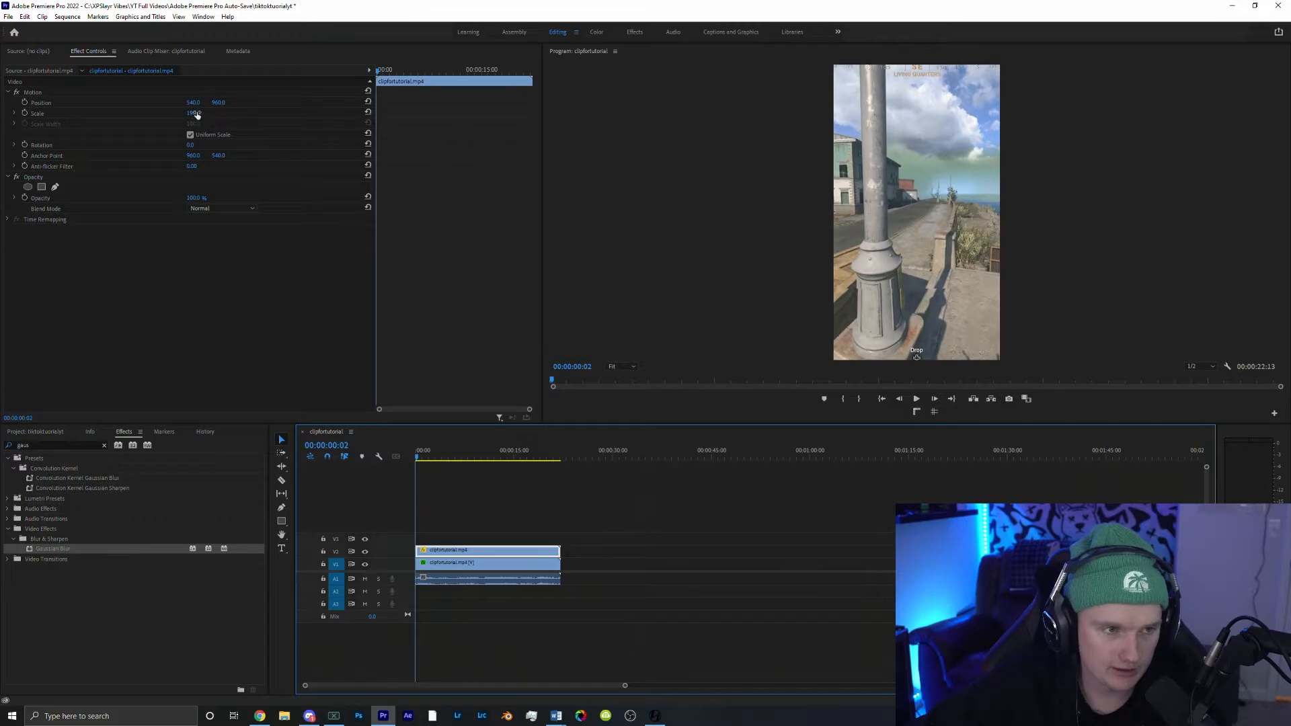
left_click_drag(196, 114, 195, 114)
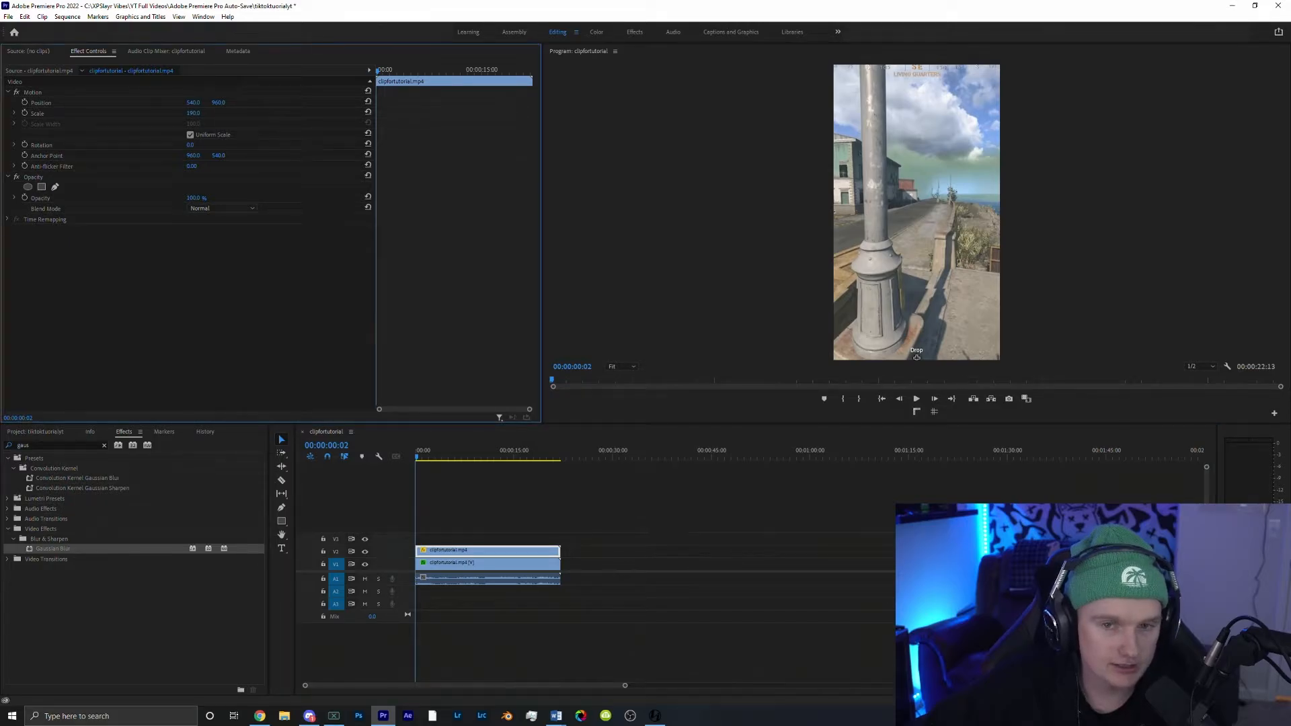
left_click_drag(196, 113, 154, 114)
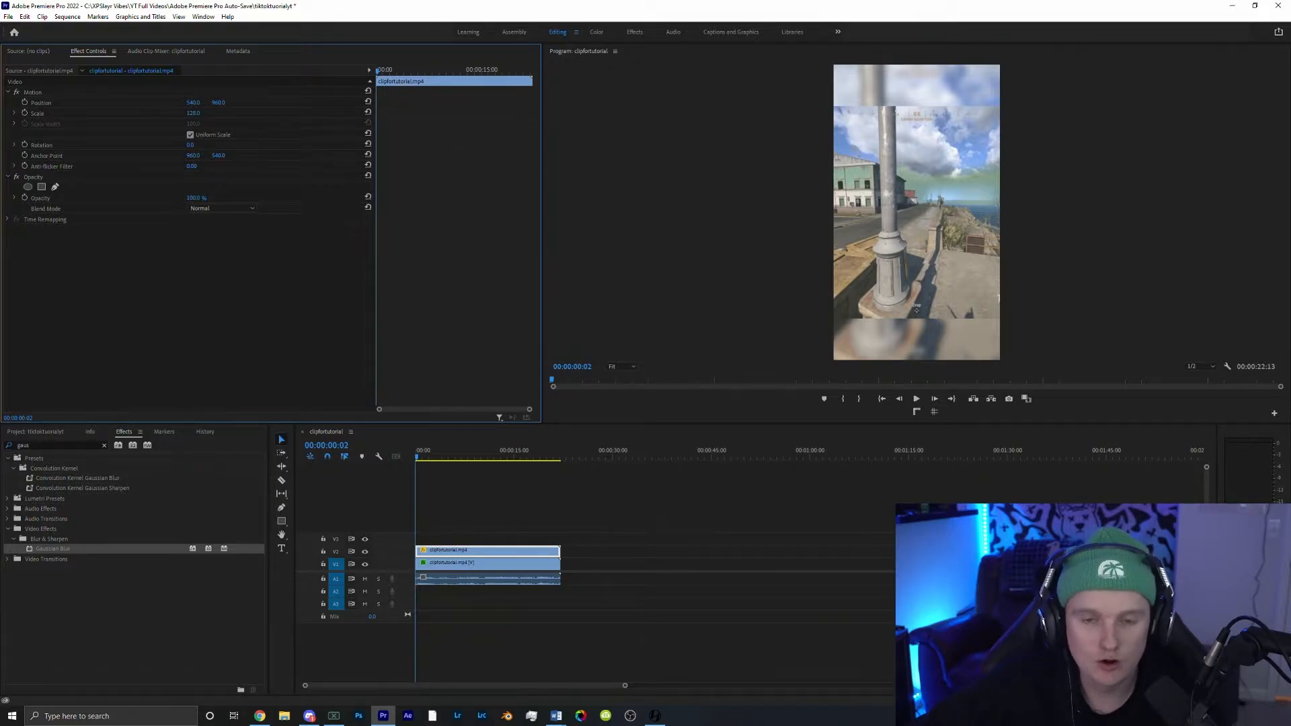
left_click_drag(153, 113, 156, 114)
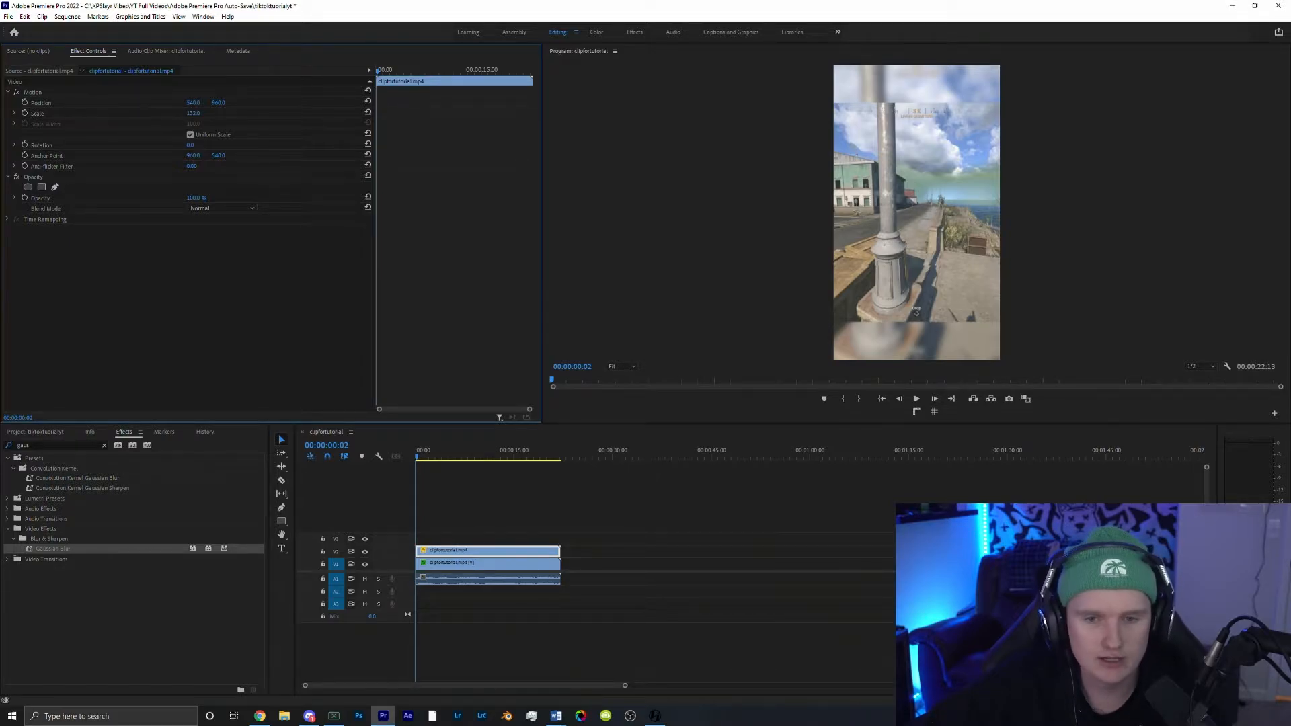
left_click_drag(193, 113, 196, 113)
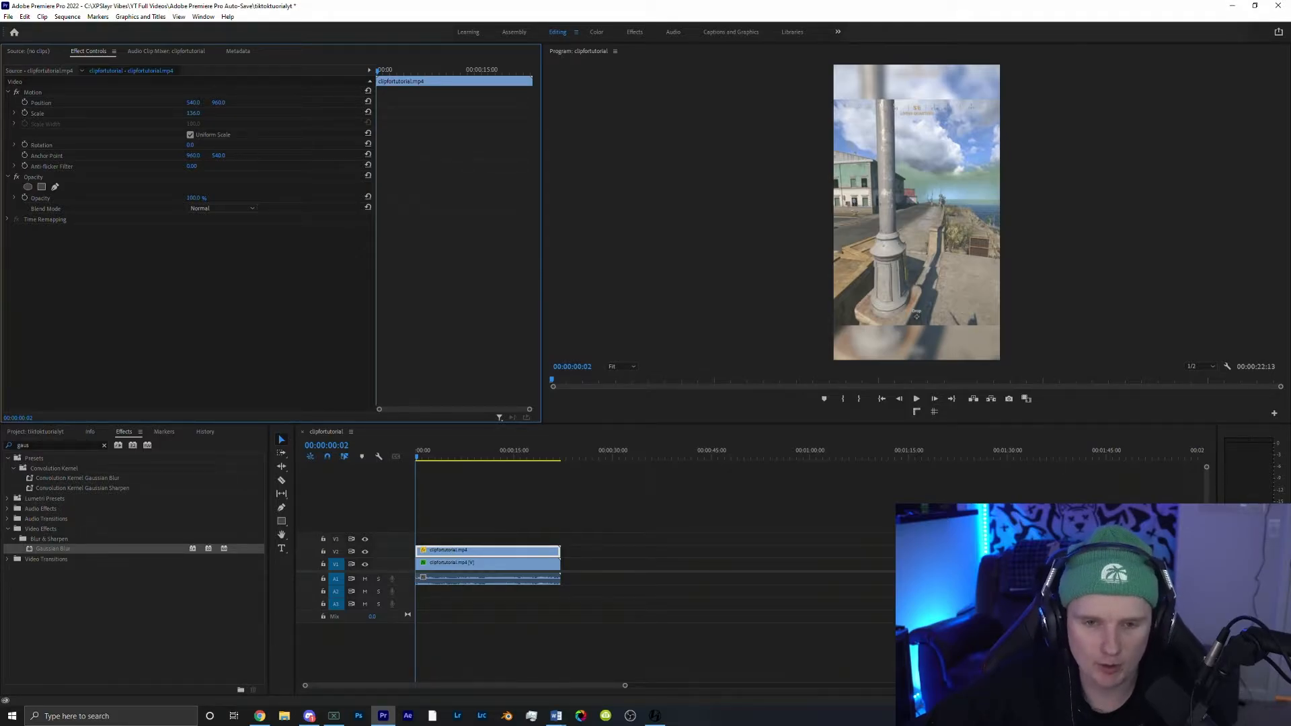
left_click_drag(193, 113, 201, 114)
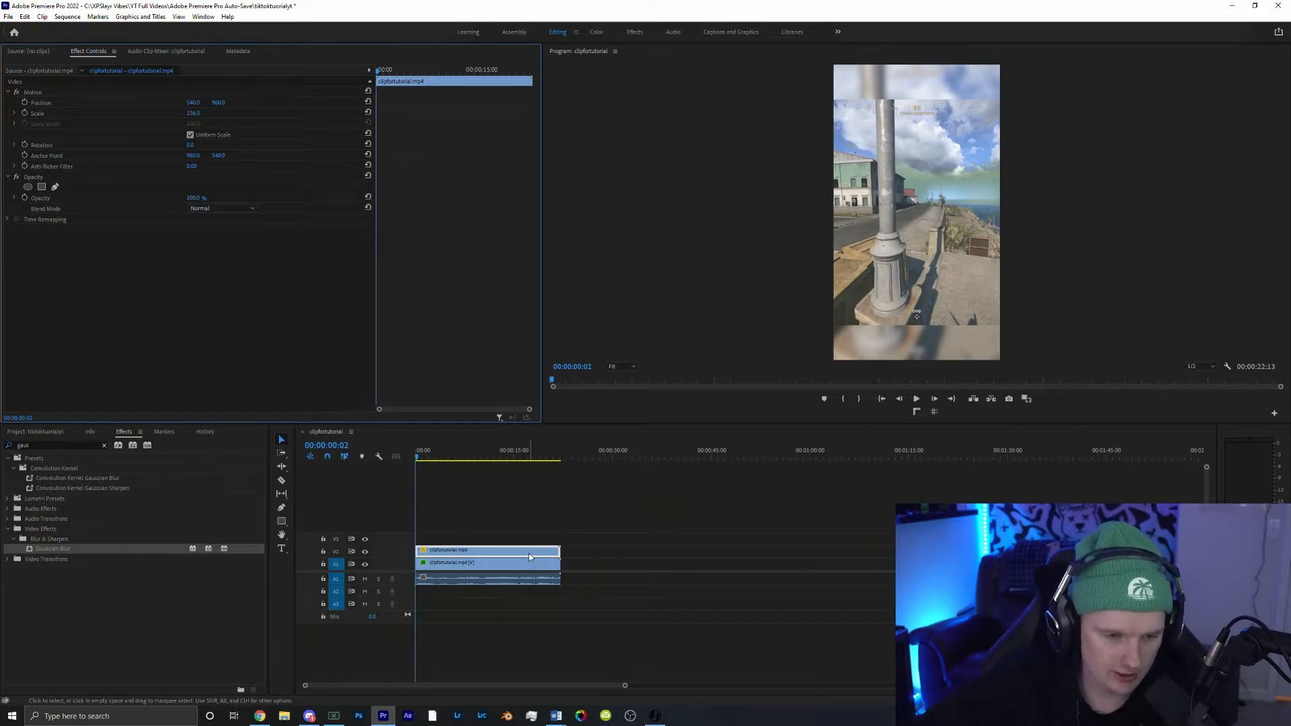
Step: Duplicate the top clip onto the V3 track and set its horizontal position to -419
left_click_drag(528, 554, 529, 538)
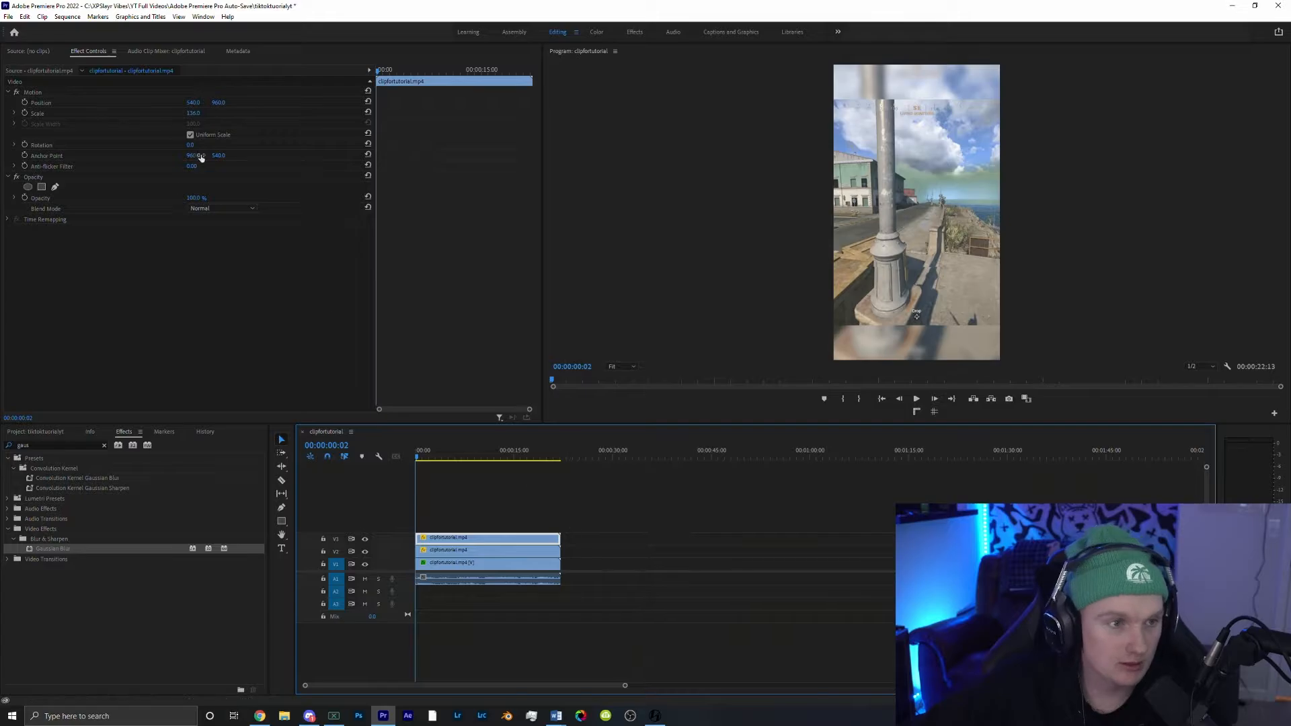
left_click_drag(193, 102, 195, 103)
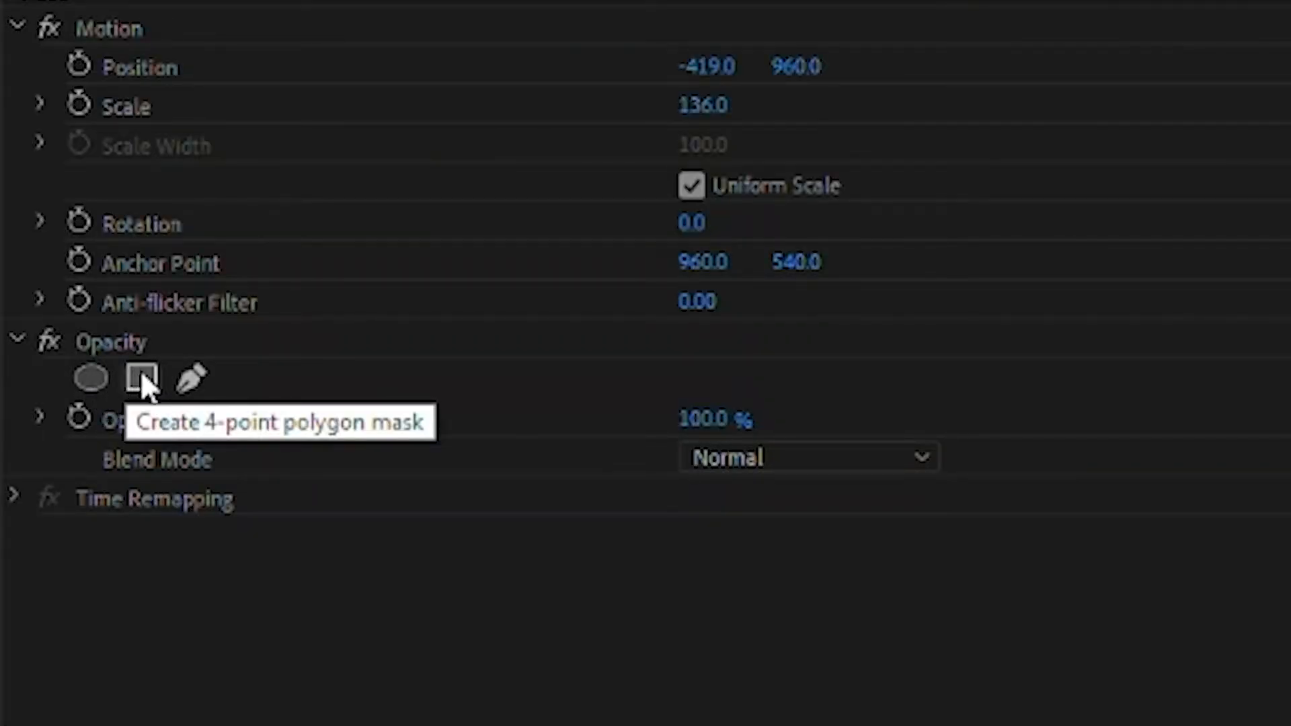
Step: Add a 4-point polygon mask to that clip and move it over the facecam
left_click(142, 377)
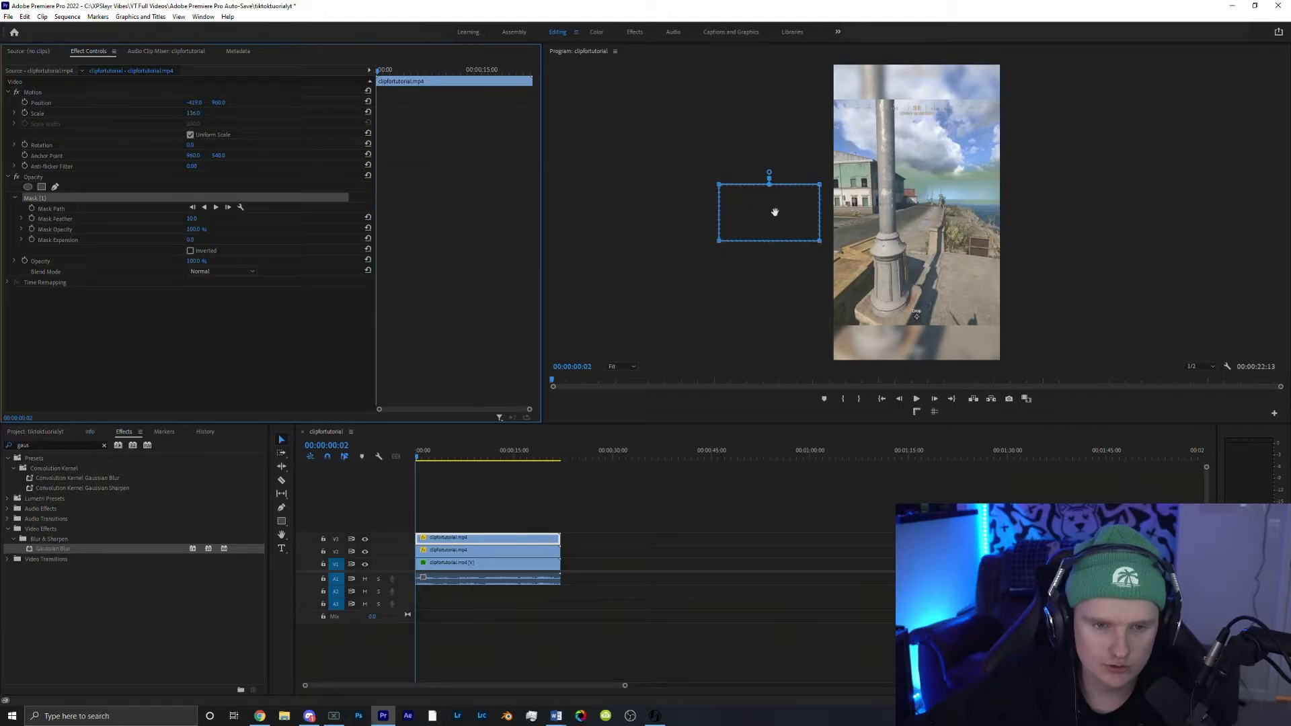
left_click_drag(775, 213, 928, 205)
Step: Move the masked facecam to the top of the vertical frame
left_click(97, 104)
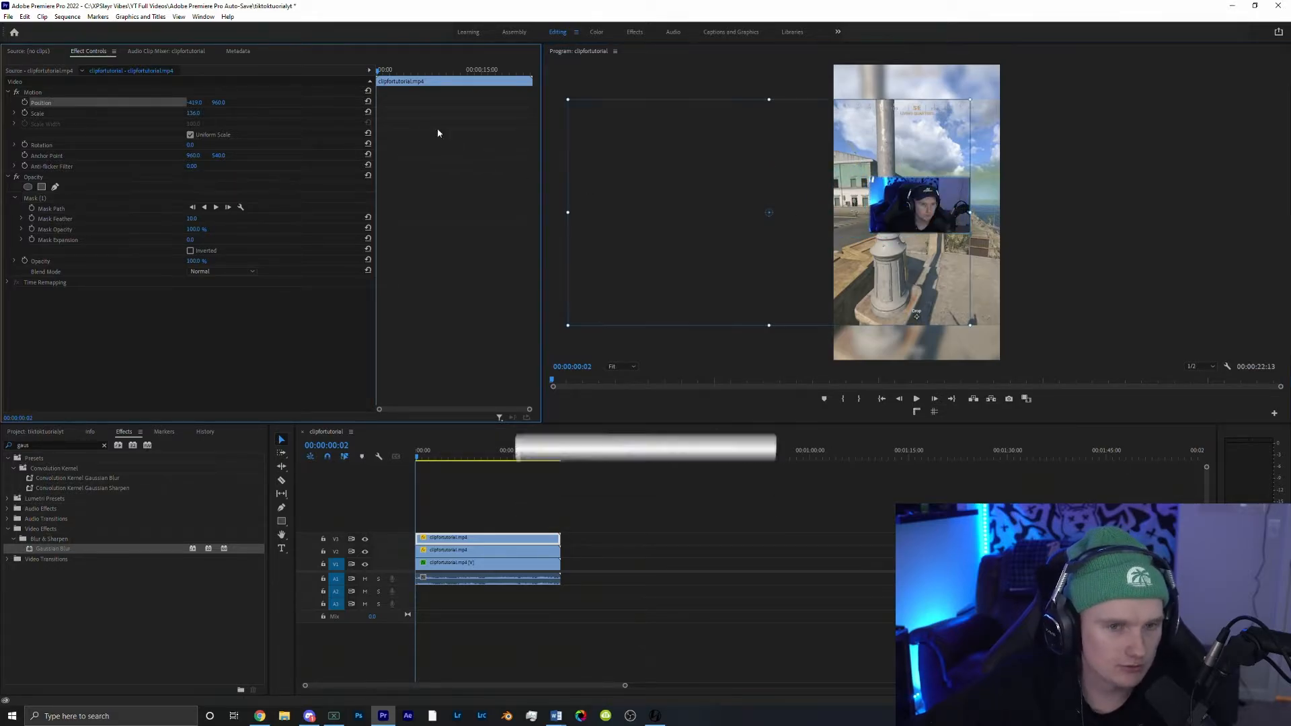
left_click_drag(908, 269, 913, 180)
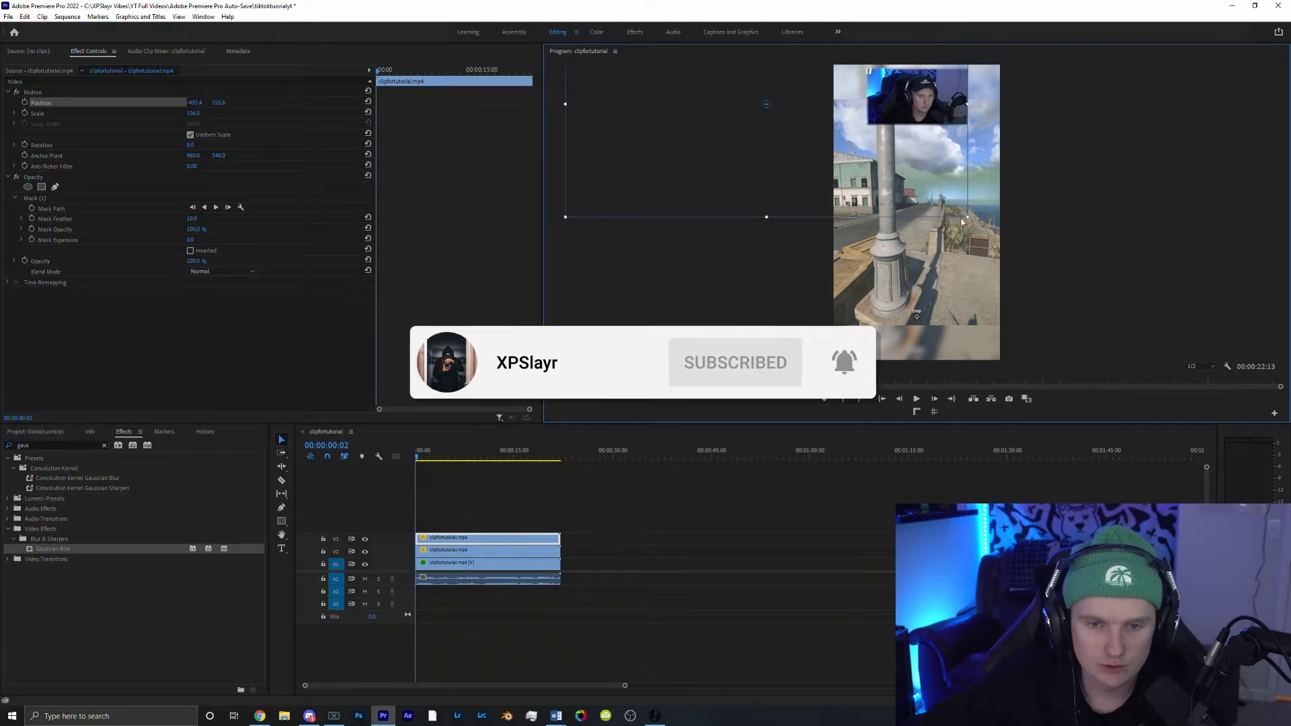
Step: Scale up the masked facecam and reposition it into the top corner of the vertical frame
left_click_drag(969, 218, 1017, 256)
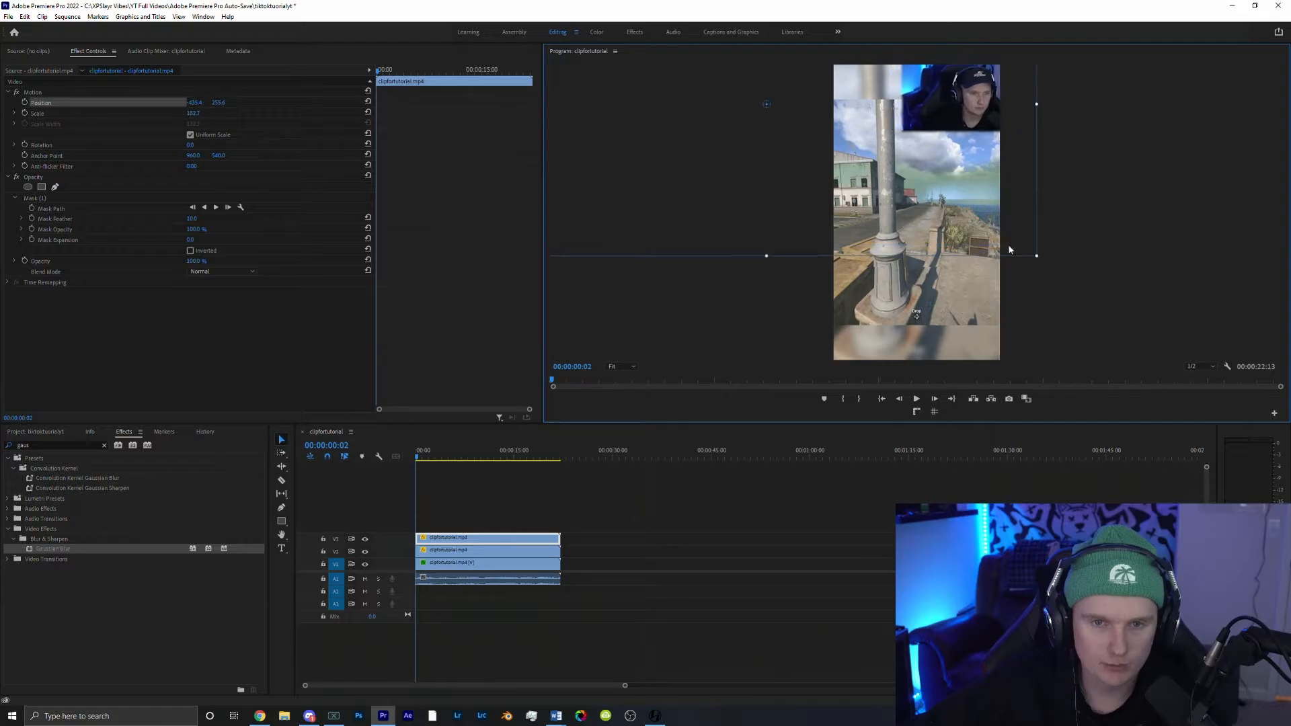
left_click_drag(964, 118, 928, 135)
left_click_drag(917, 133, 915, 128)
left_click(511, 496)
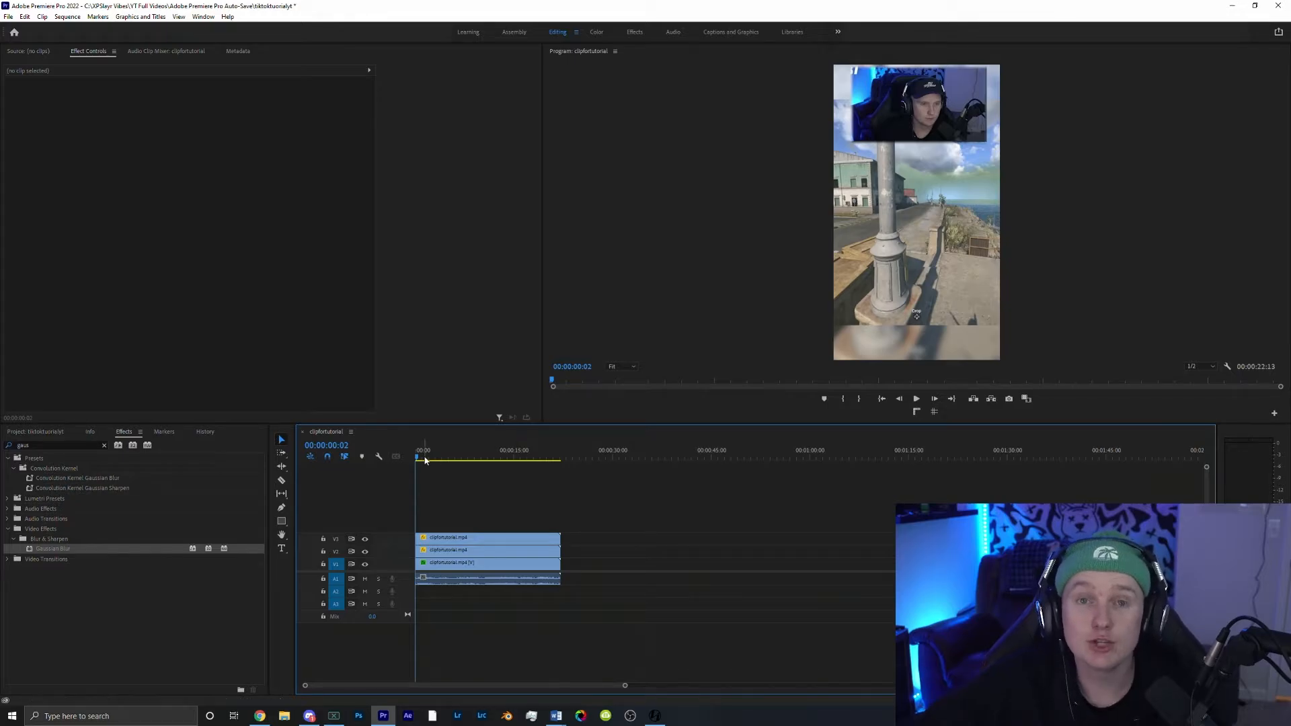
Step: Split all stacked clips at 00:00:02:41 and at 00:00:10:21
left_click_drag(424, 457, 435, 456)
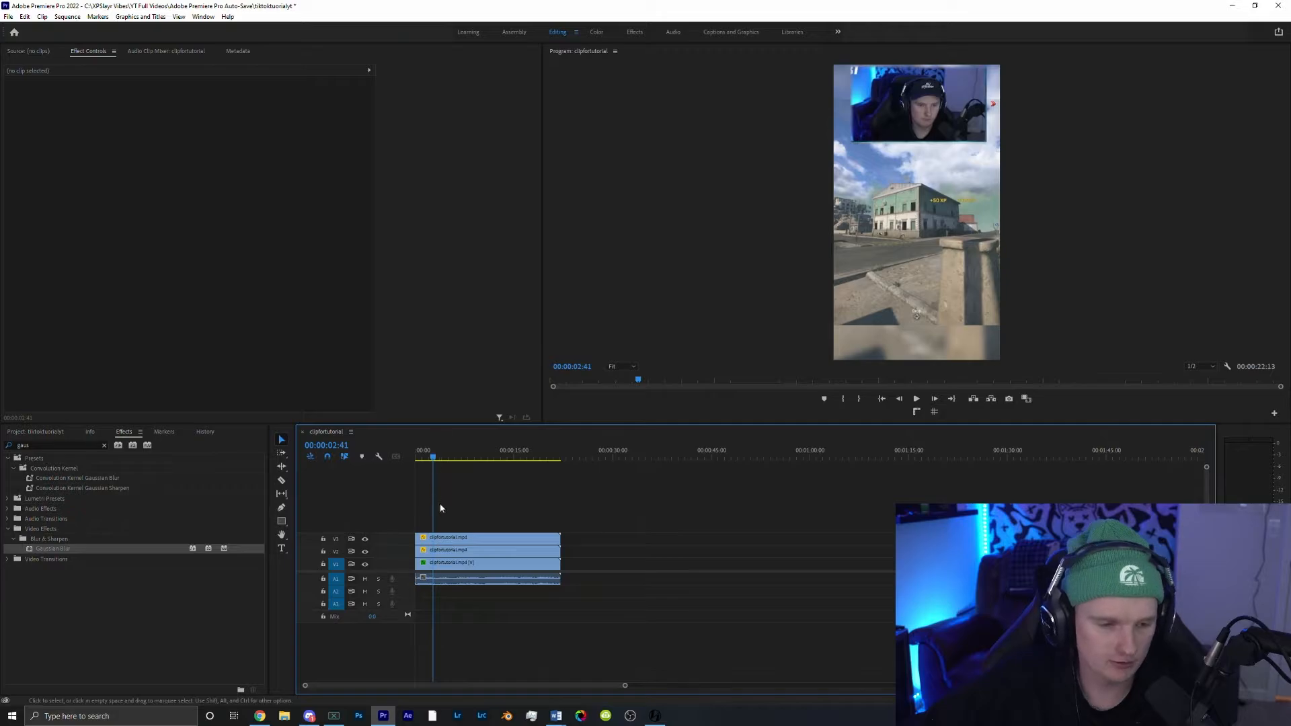
left_click_drag(460, 517, 461, 593)
key("ctrl+k")
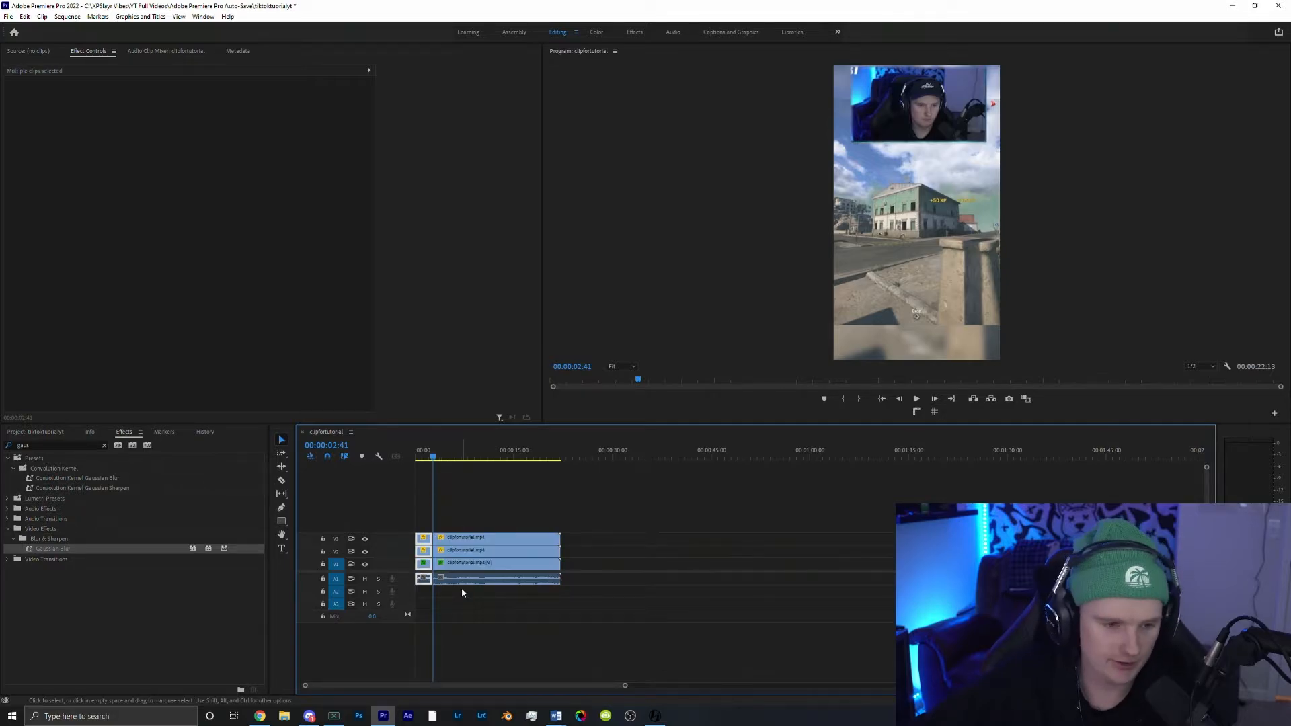
left_click_drag(438, 464, 484, 474)
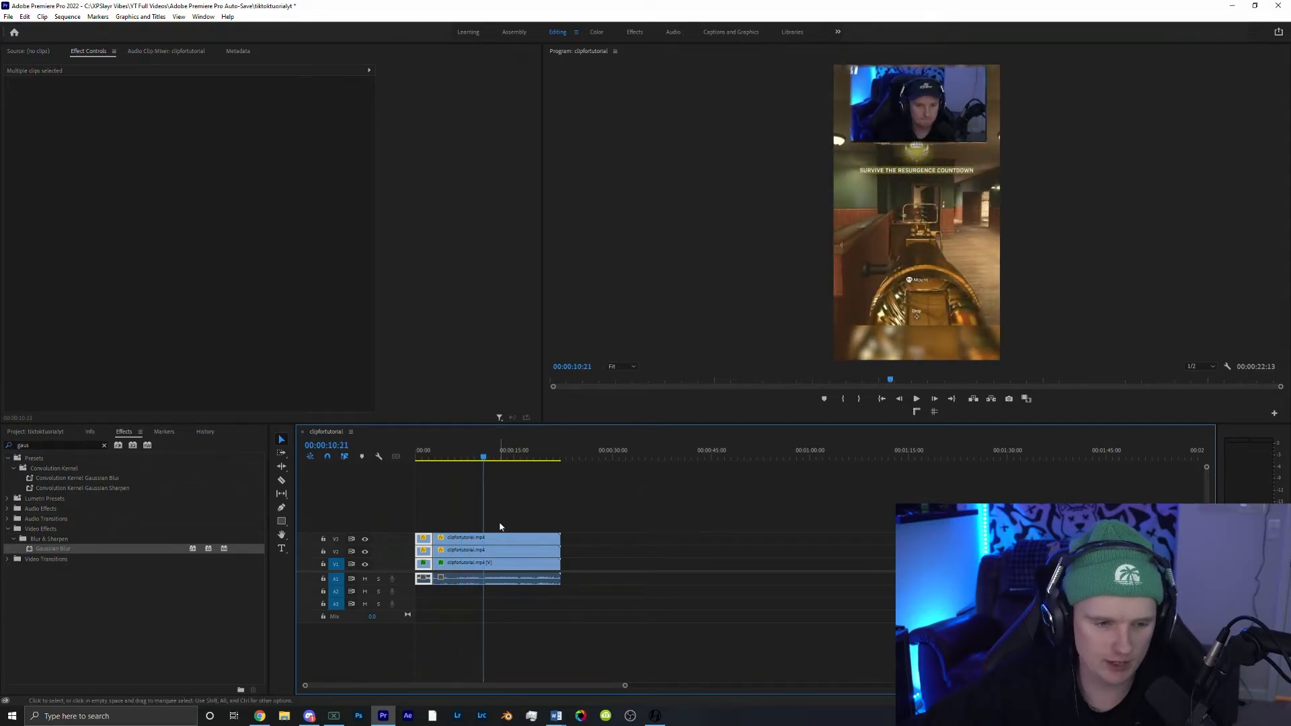
left_click_drag(499, 519, 515, 607)
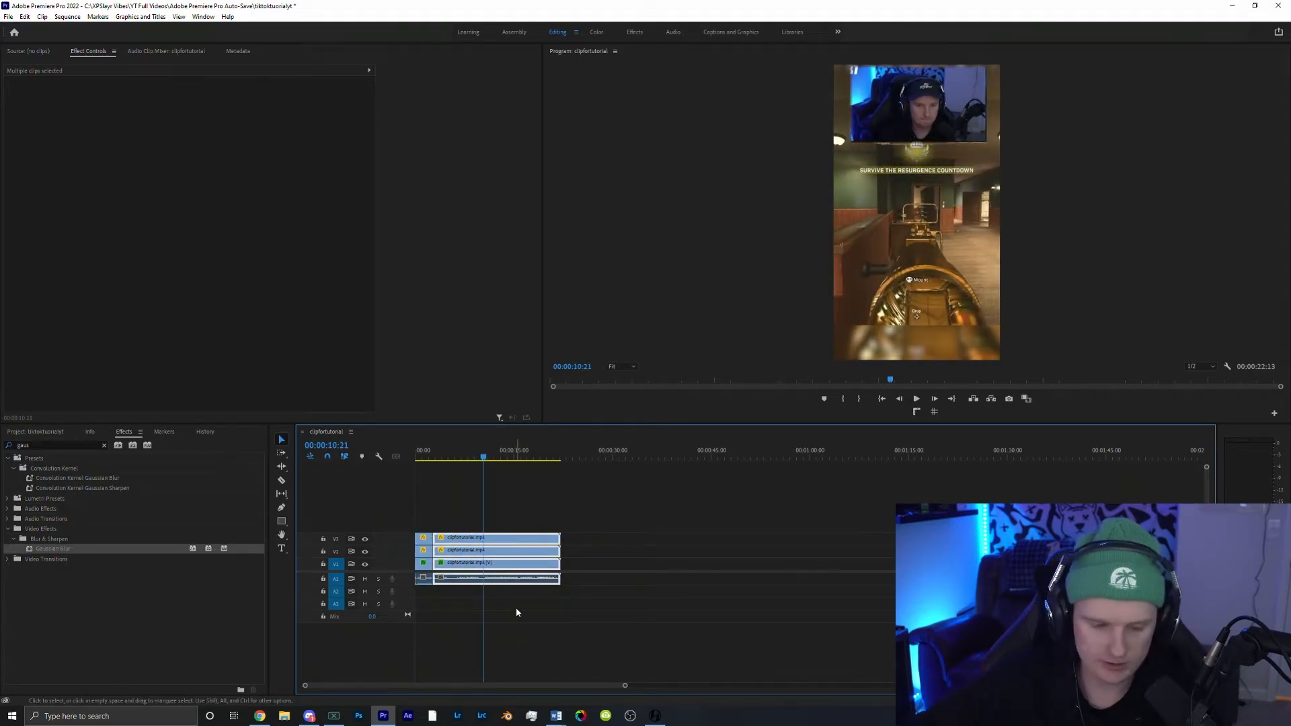
key("ctrl+k")
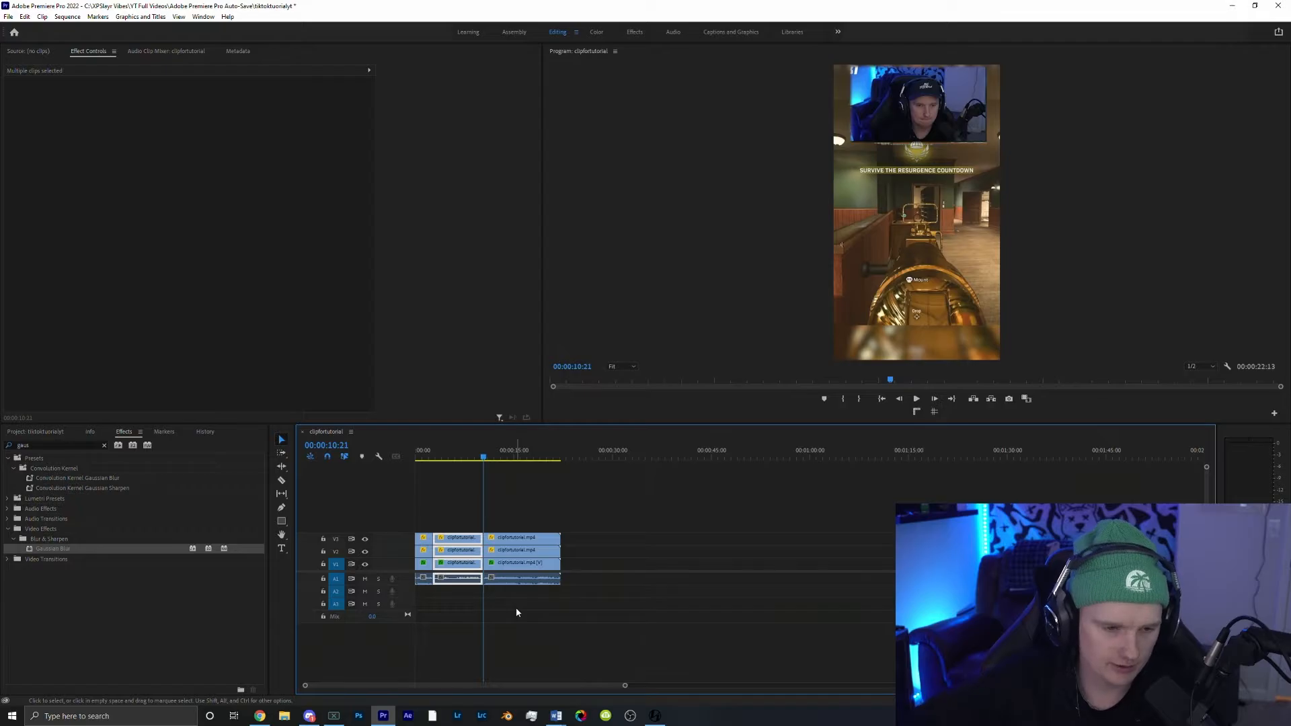
Step: Set the middle segment's speed to 900% with Optical Flow time interpolation
right_click(458, 542)
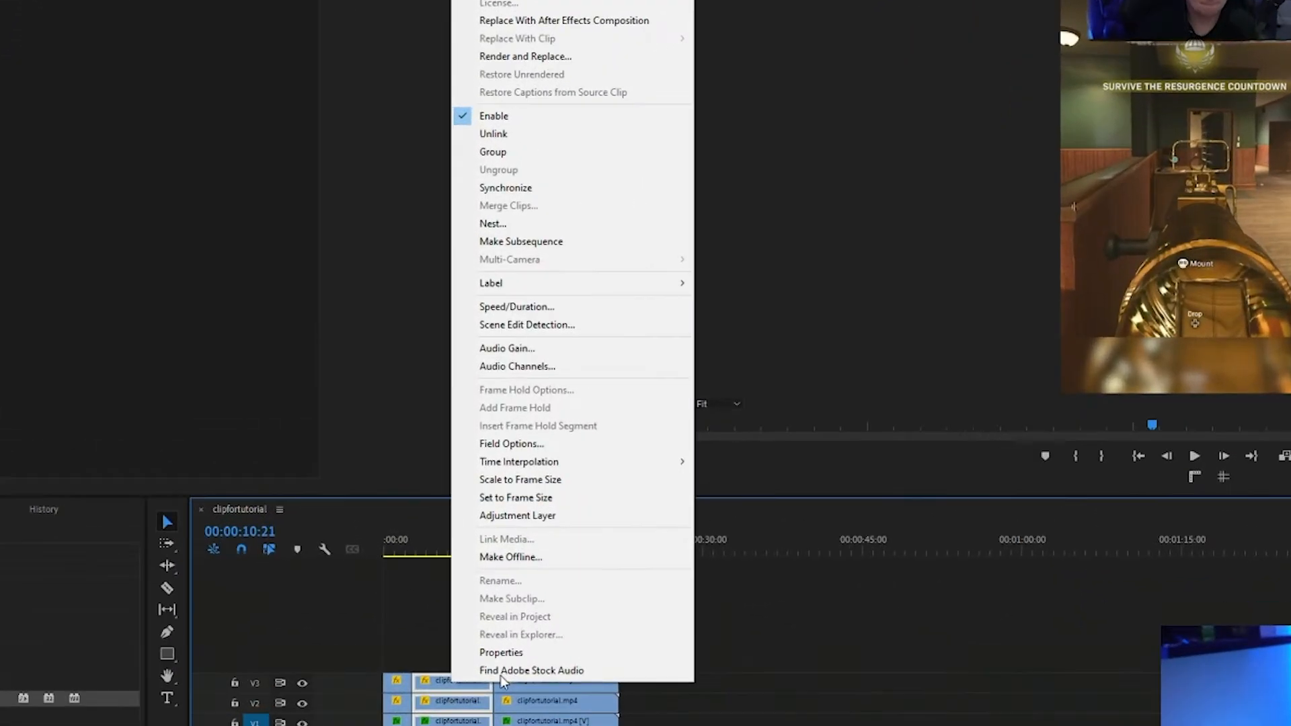
left_click(578, 311)
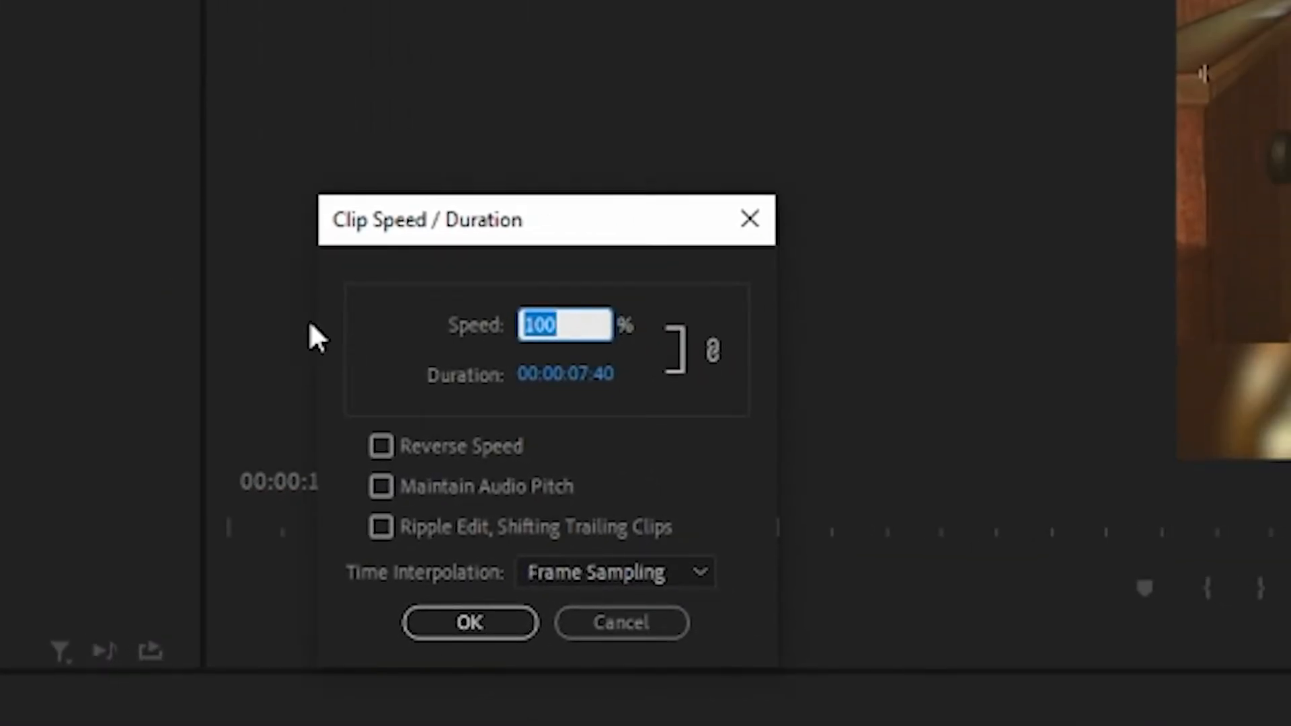
type("9")
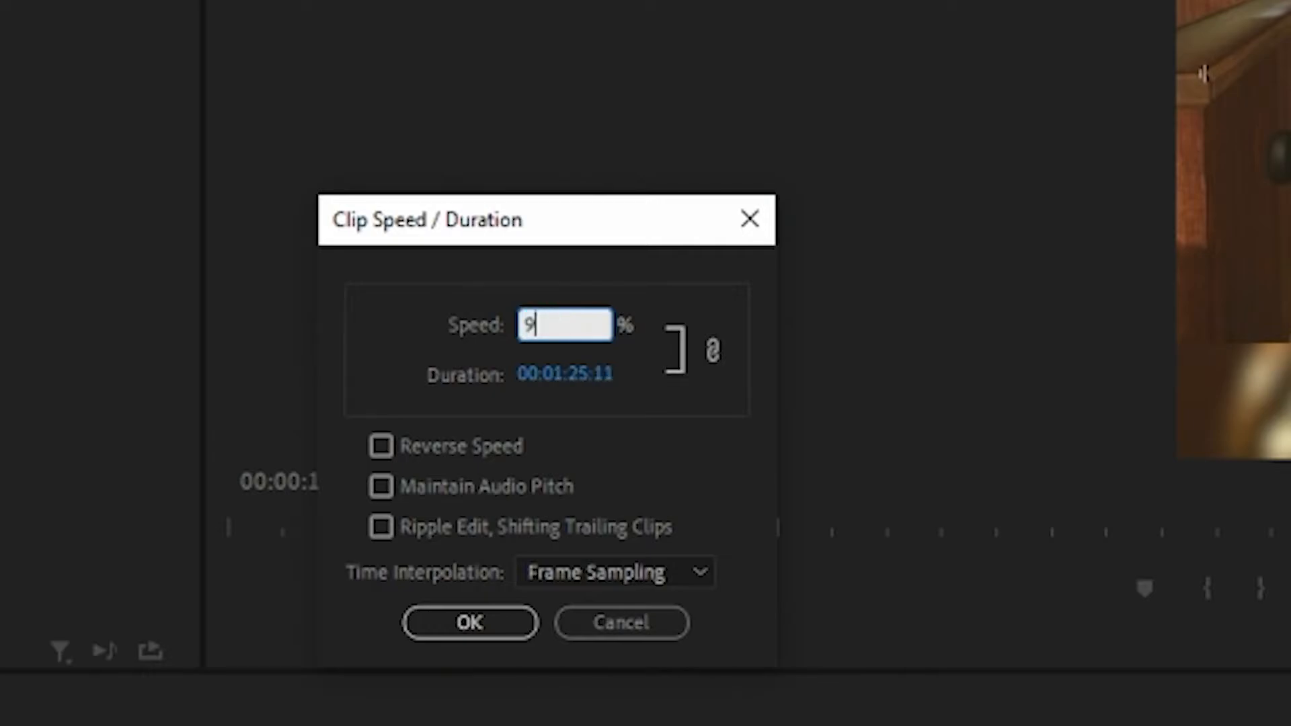
type("00")
left_click(647, 570)
left_click(591, 680)
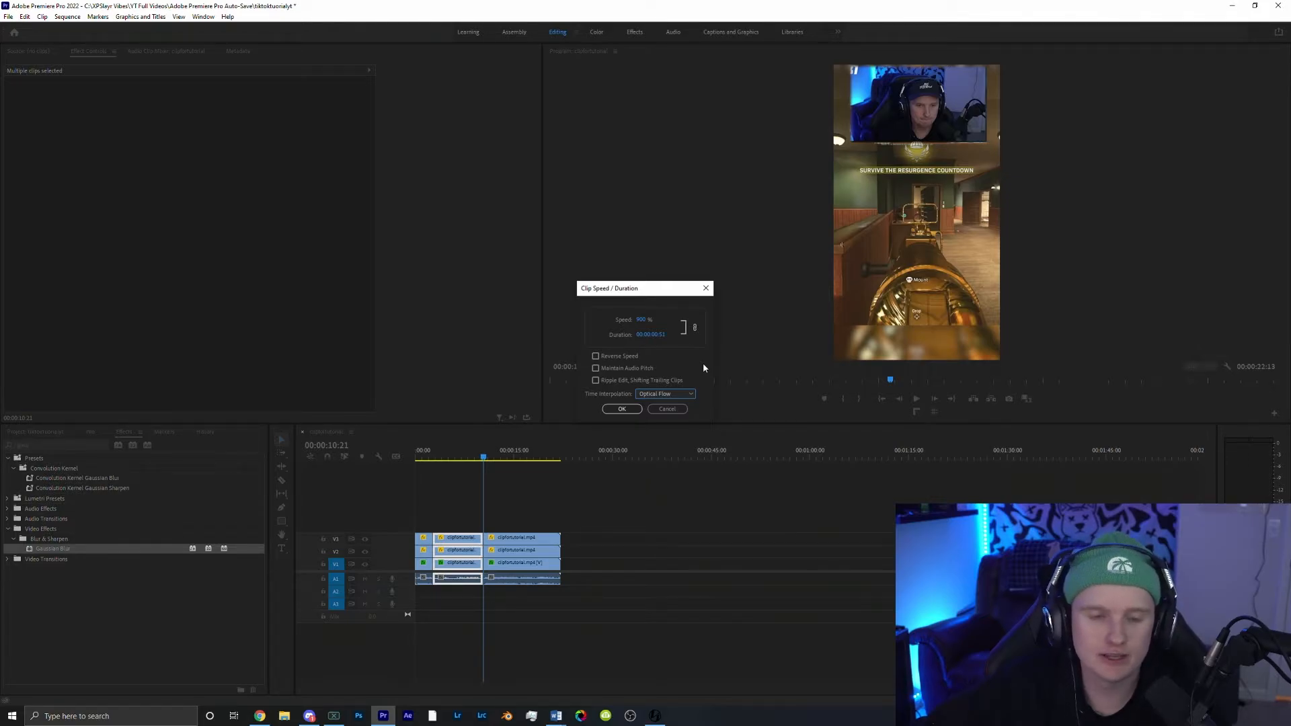
left_click(680, 394)
left_click(679, 394)
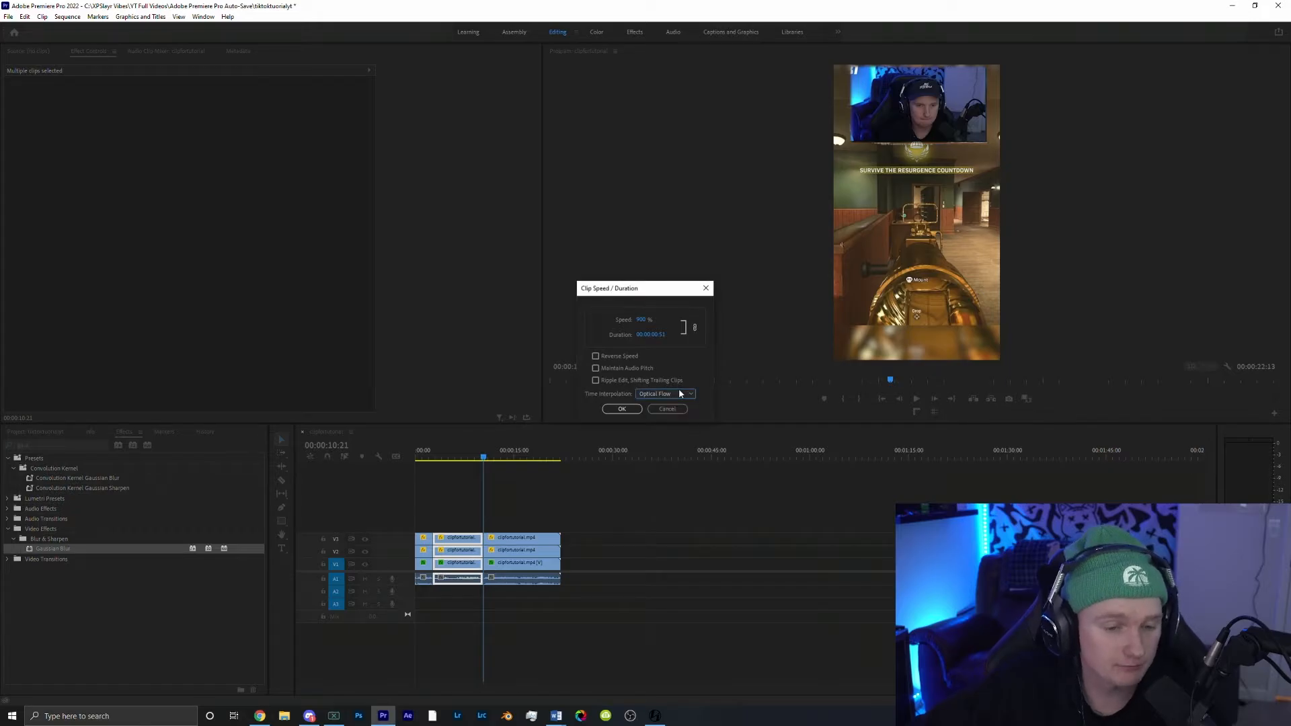
left_click(621, 409)
Step: Close the gap by moving the final segment back against the sped-up segment
left_click_drag(474, 457, 437, 457)
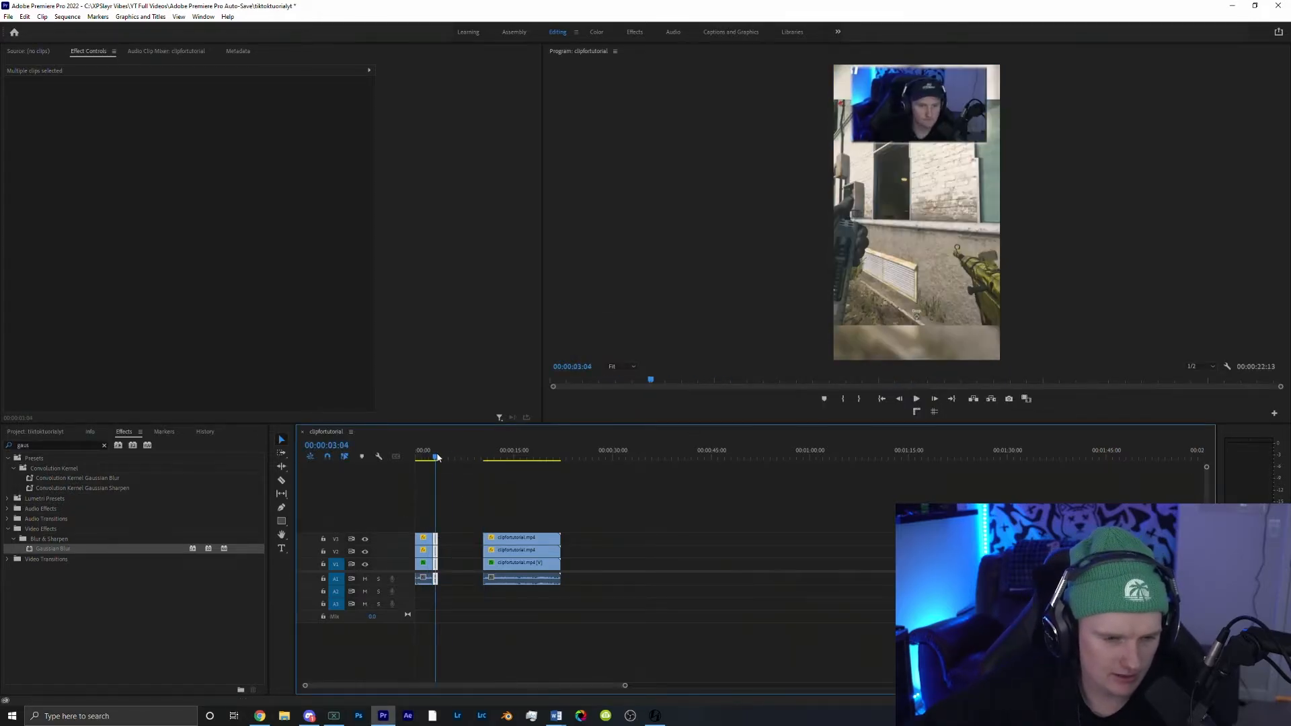
left_click_drag(493, 502, 462, 545)
left_click(468, 512)
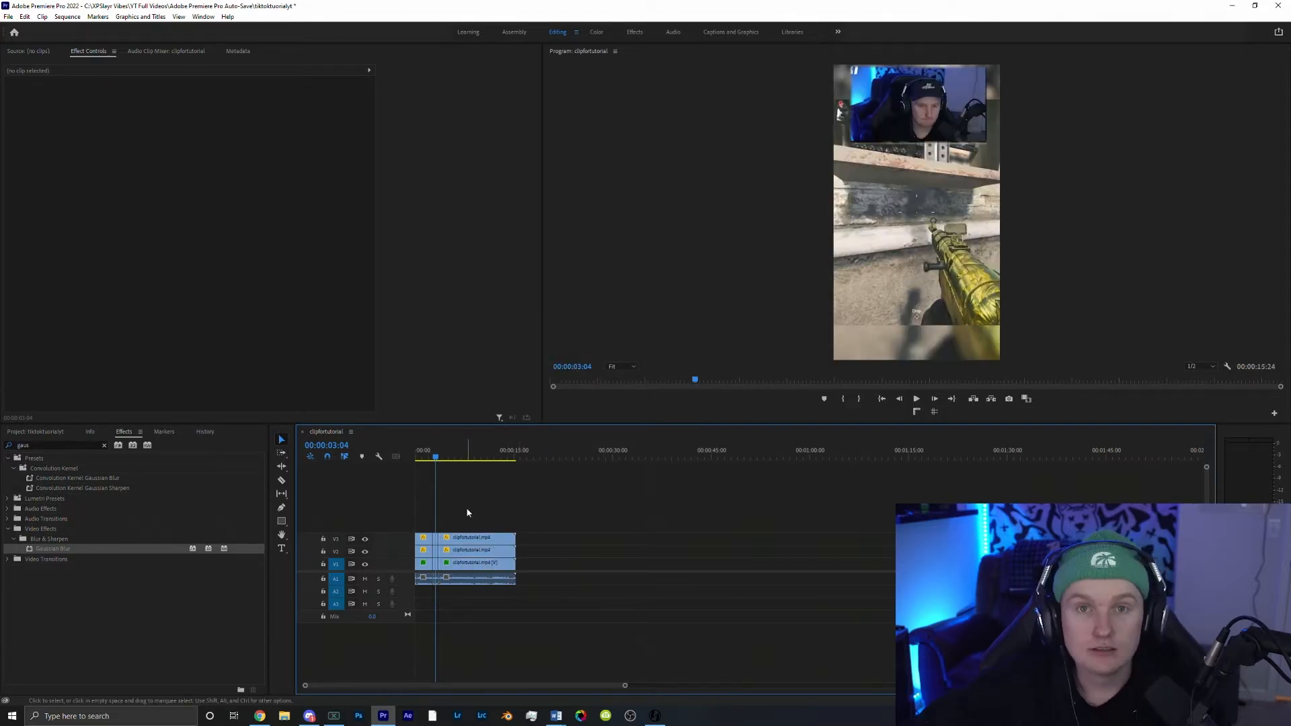
Step: Search for Directional Blur, apply it to the sped-up segment, and set its blur length to about 15
left_click(105, 446)
type("d")
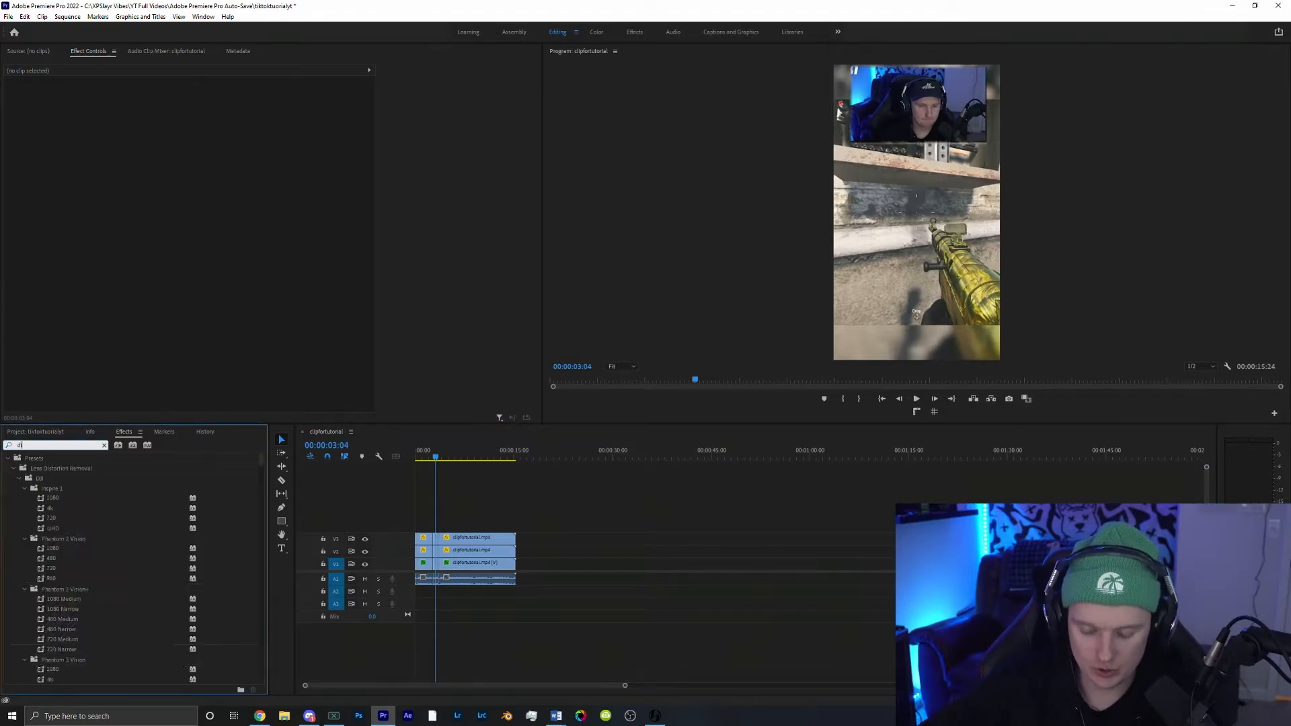
type("irection")
left_click_drag(55, 559, 435, 553)
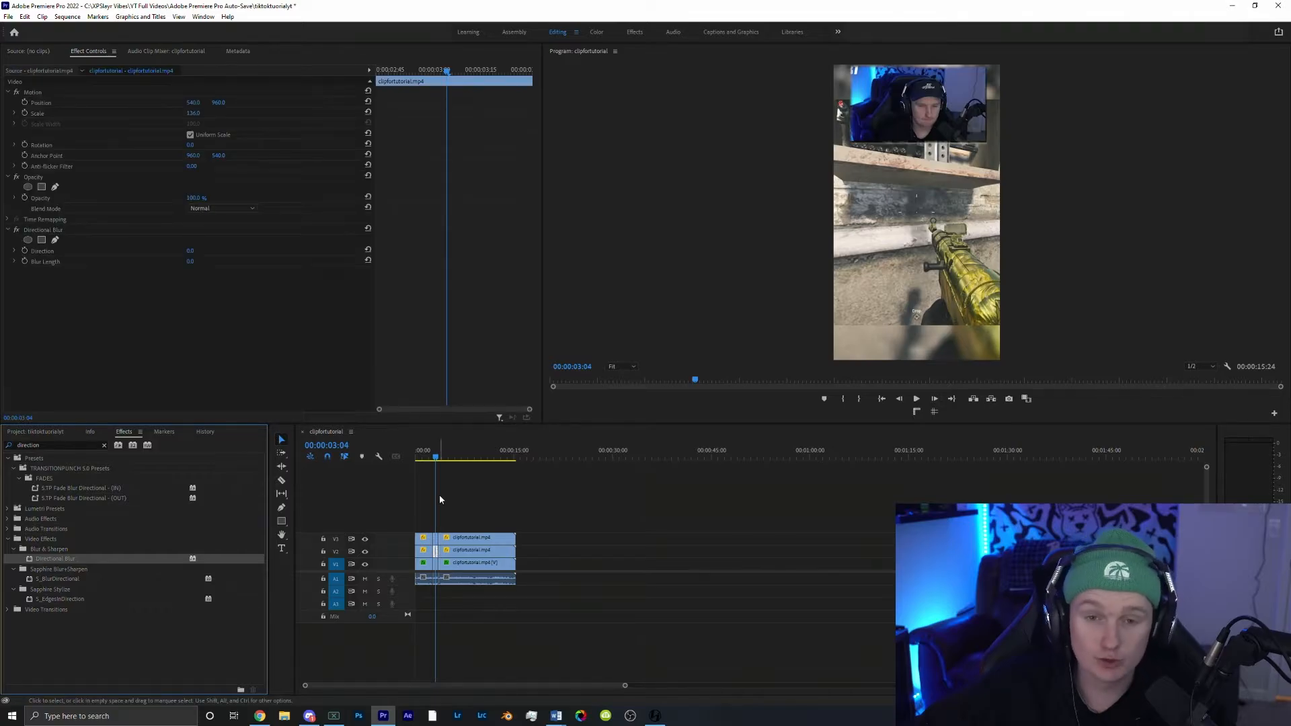
left_click(192, 262)
mouse_move(191, 262)
left_mouse_down()
mouse_move(235, 261)
mouse_move(202, 262)
left_mouse_up()
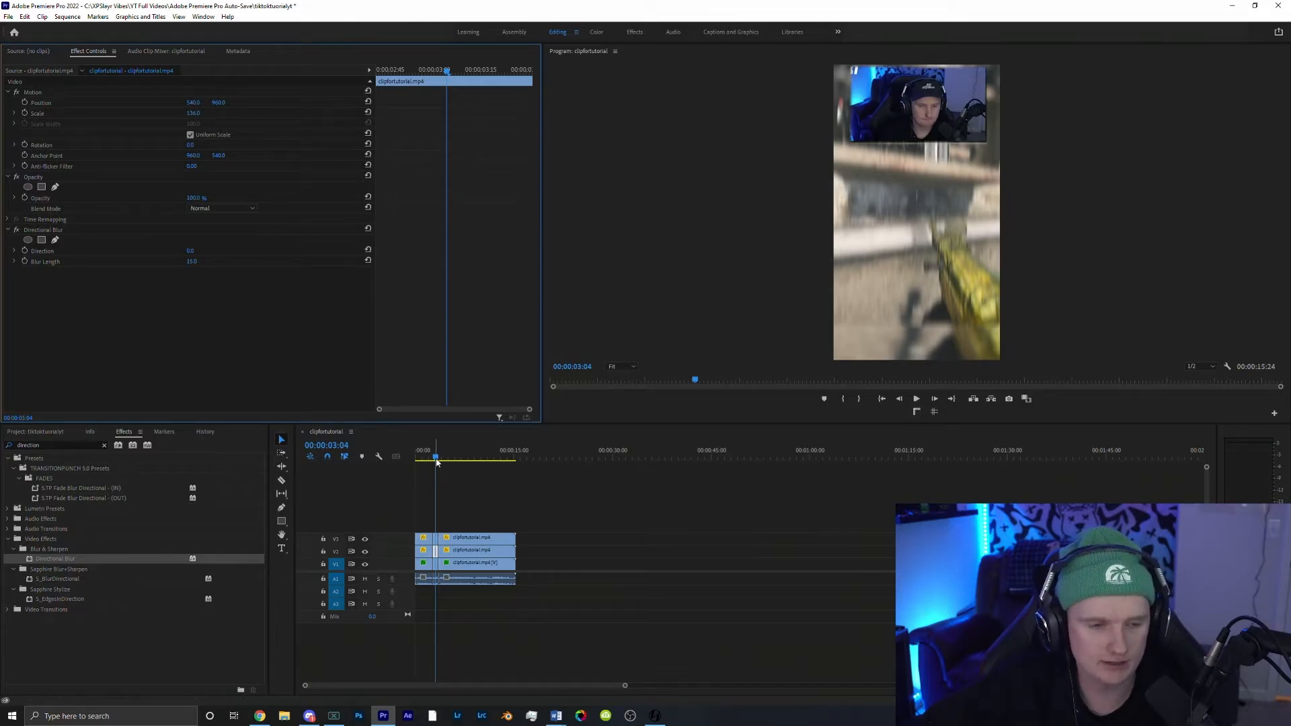
Step: Play back the sped-up section to preview the transition
left_click_drag(436, 459, 432, 461)
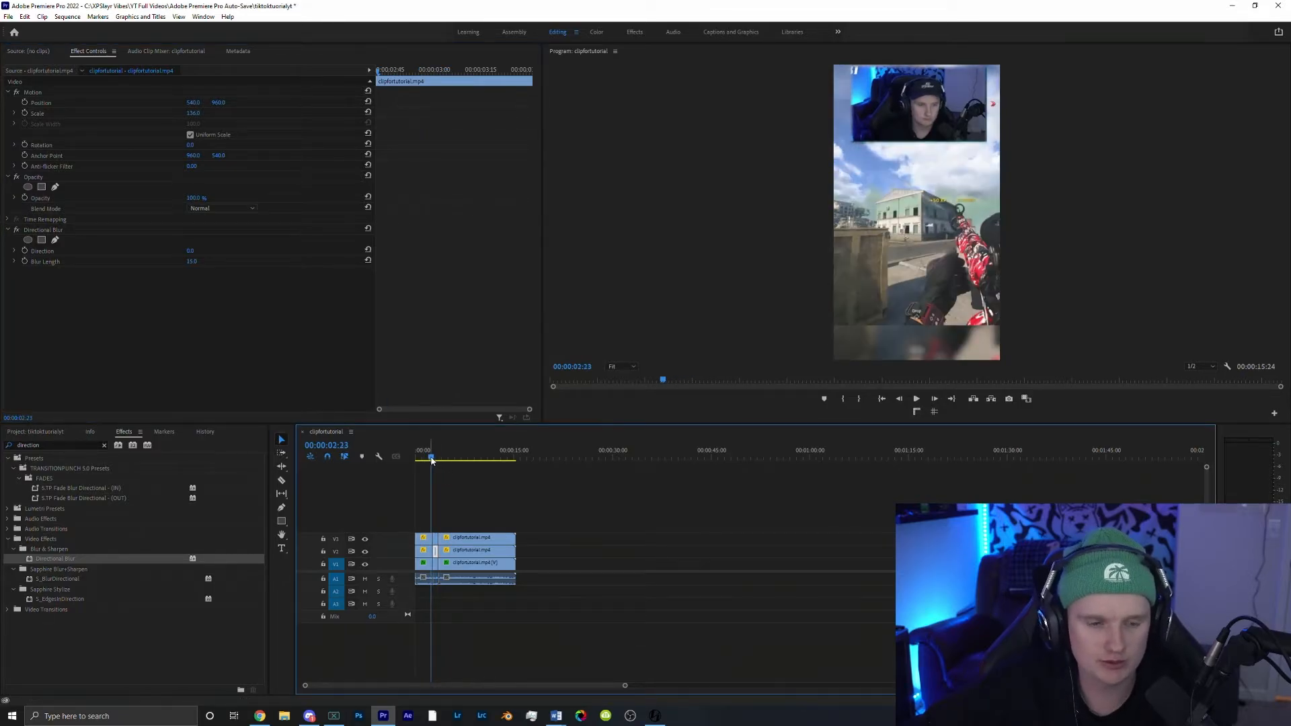
key("space")
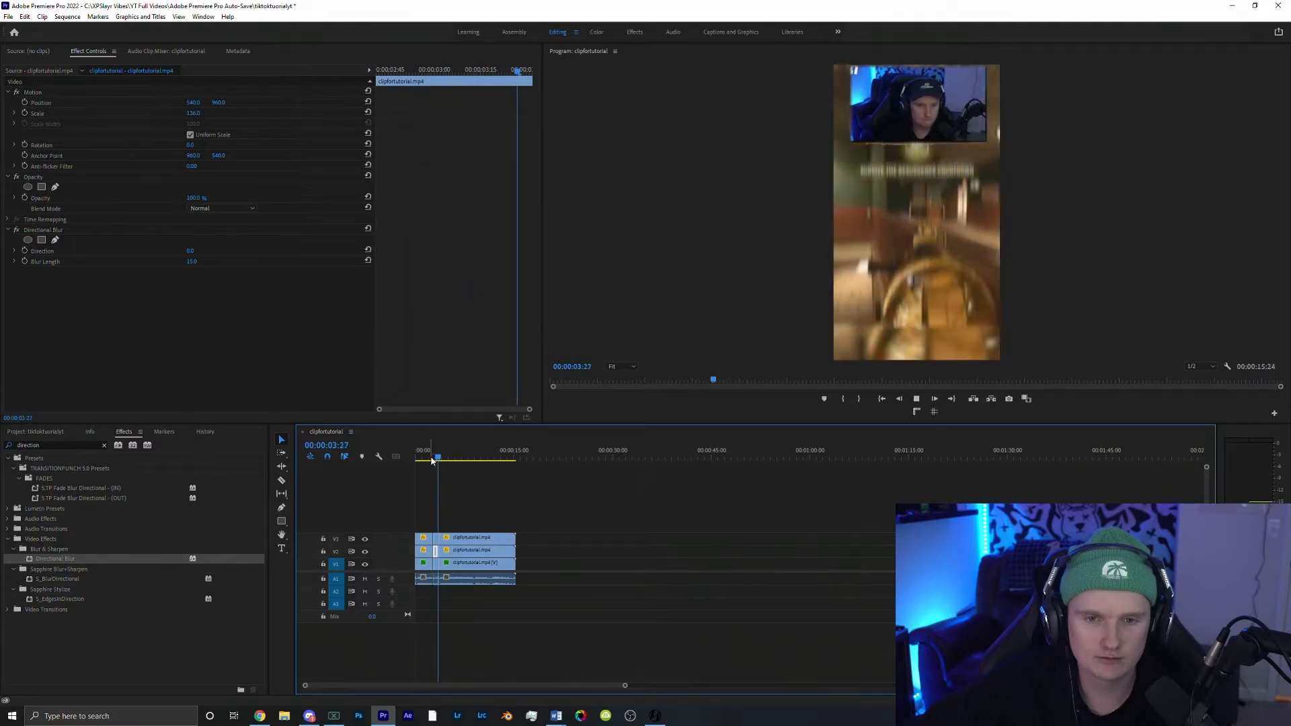
key("space")
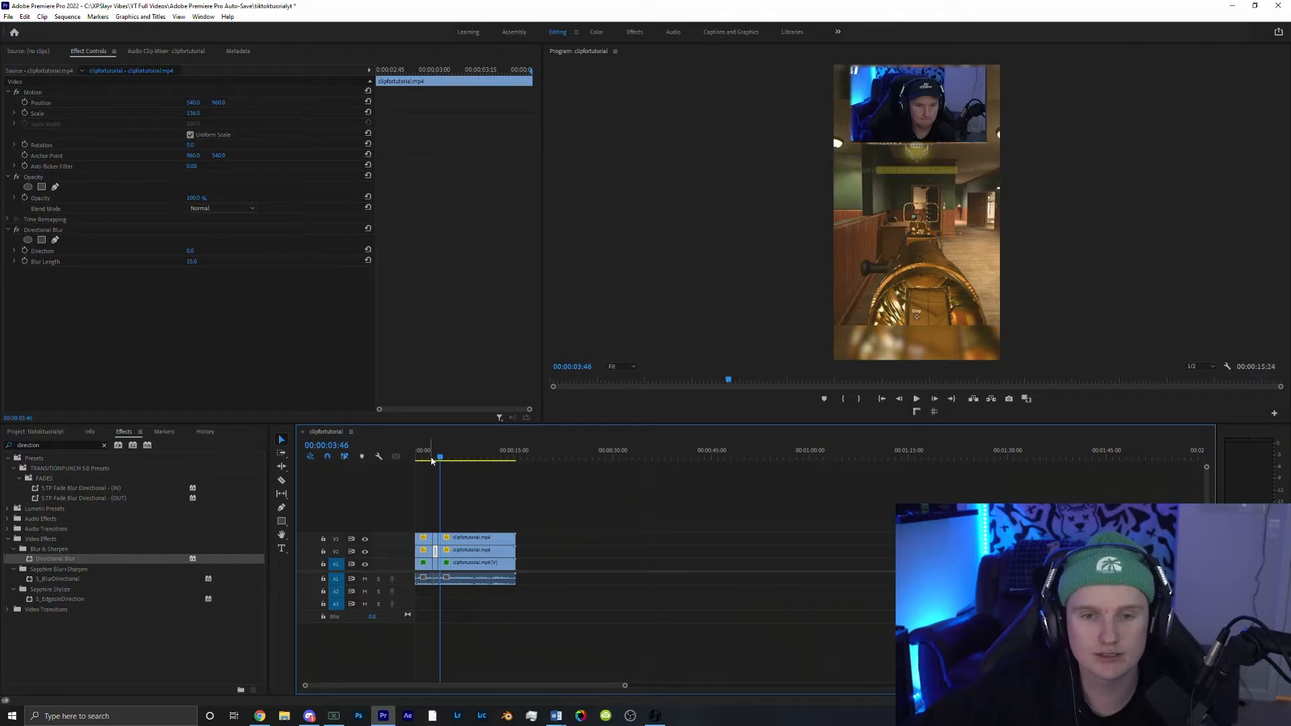
Step: Split all clips at about 00:00:05:13 and 00:00:06:03 and move the remaining clips further along the timeline
left_click(449, 457)
left_click(550, 522)
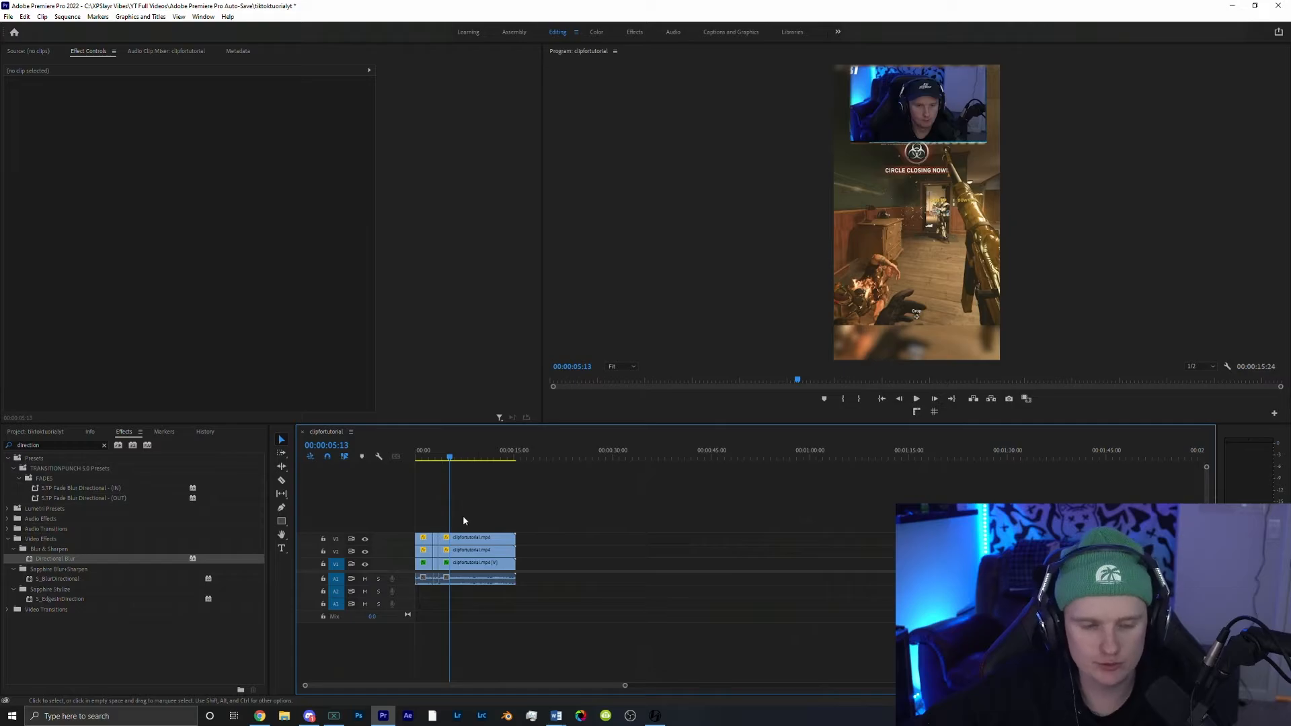
left_click_drag(462, 520, 473, 567)
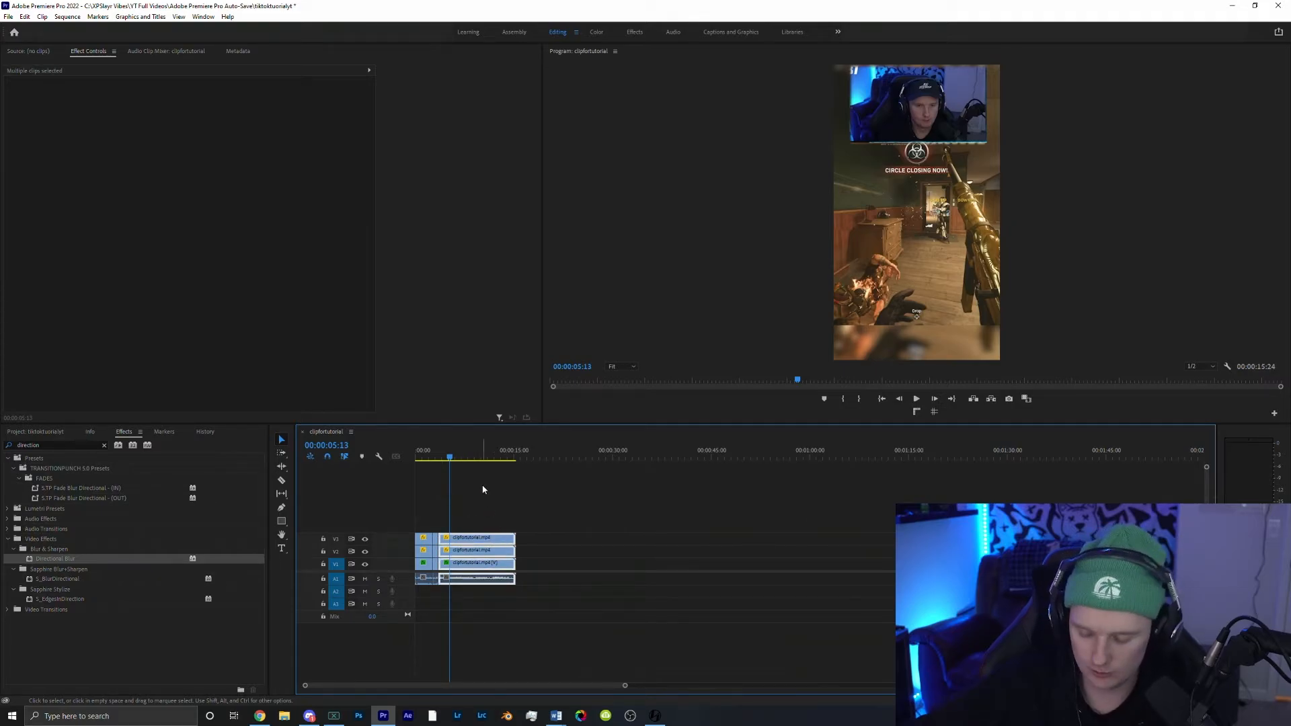
key("ctrl+k")
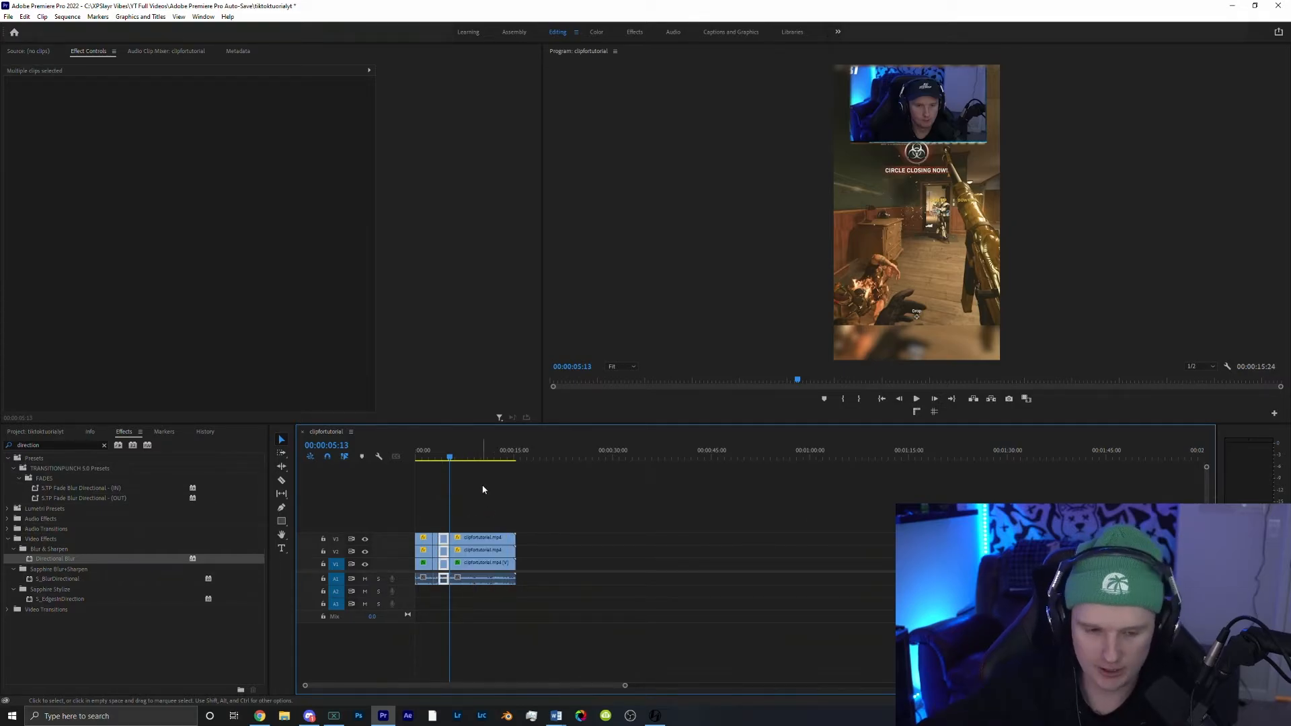
left_click(456, 459)
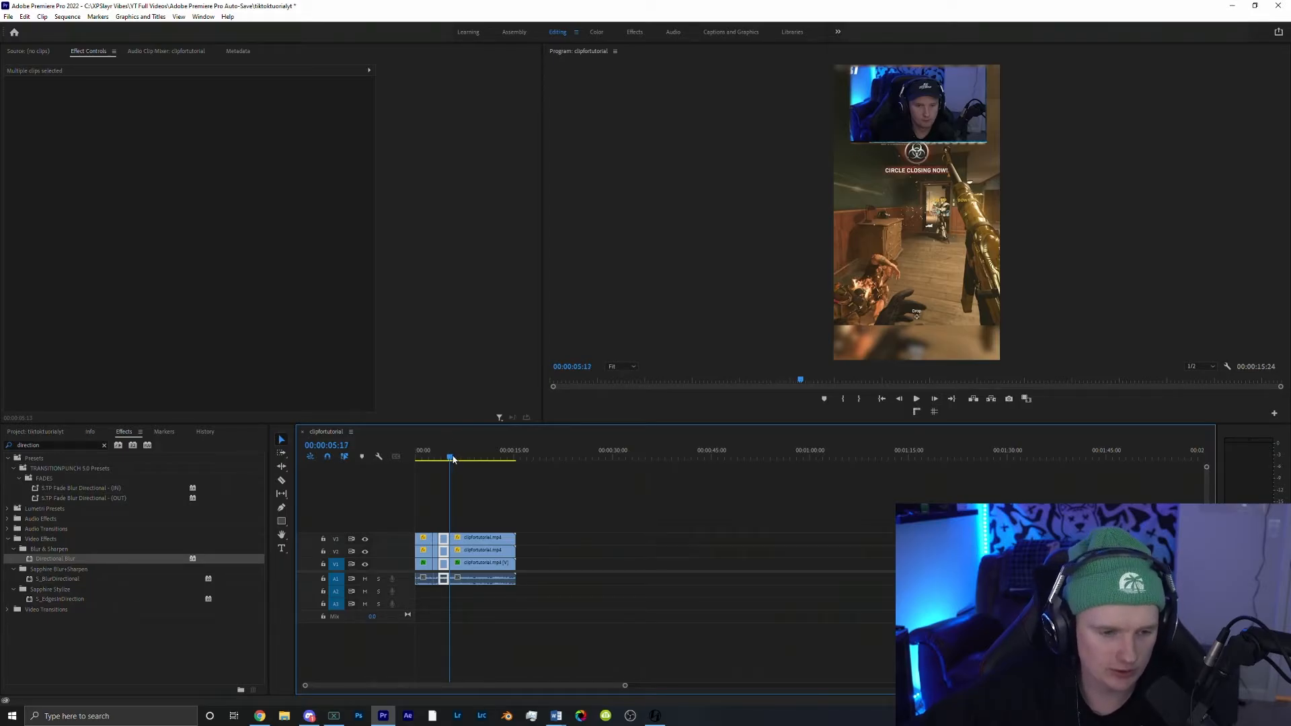
left_click_drag(456, 459, 457, 460)
left_click_drag(469, 515, 495, 596)
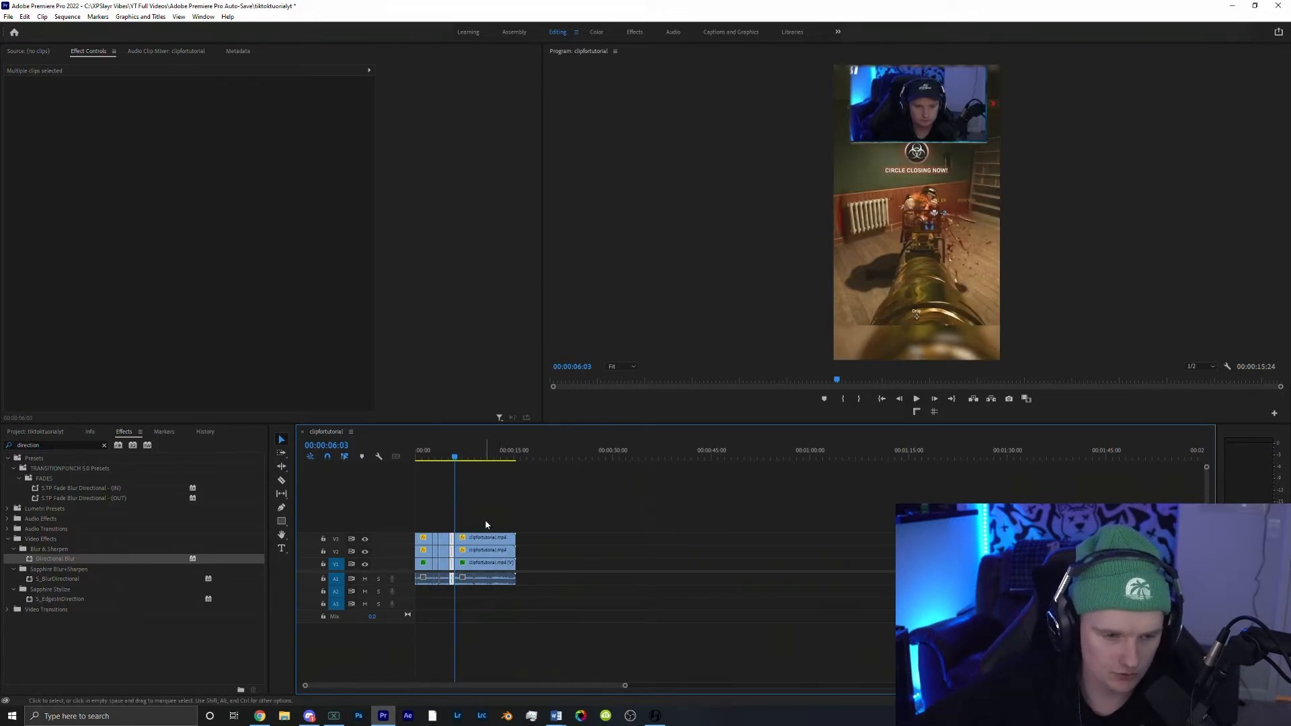
left_click_drag(487, 550, 519, 550)
Step: Set the short segment's speed to 60% with Optical Flow time interpolation
right_click(452, 550)
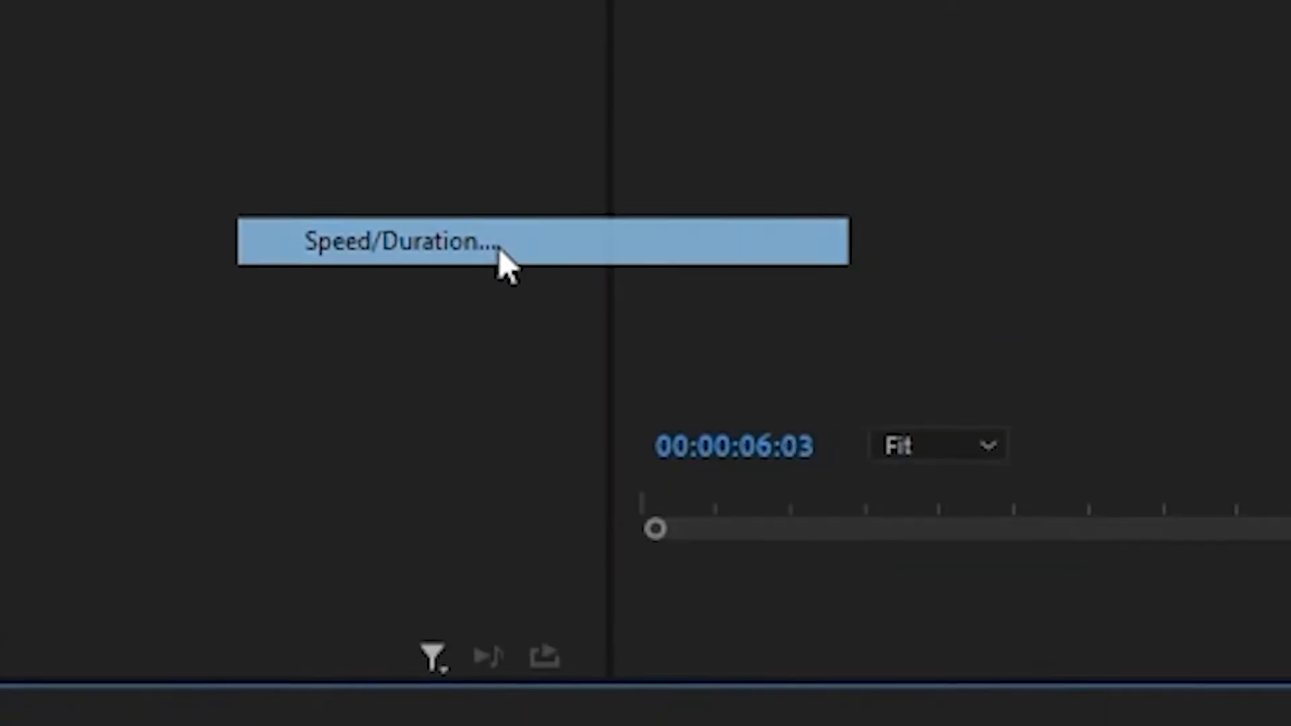
left_click(491, 317)
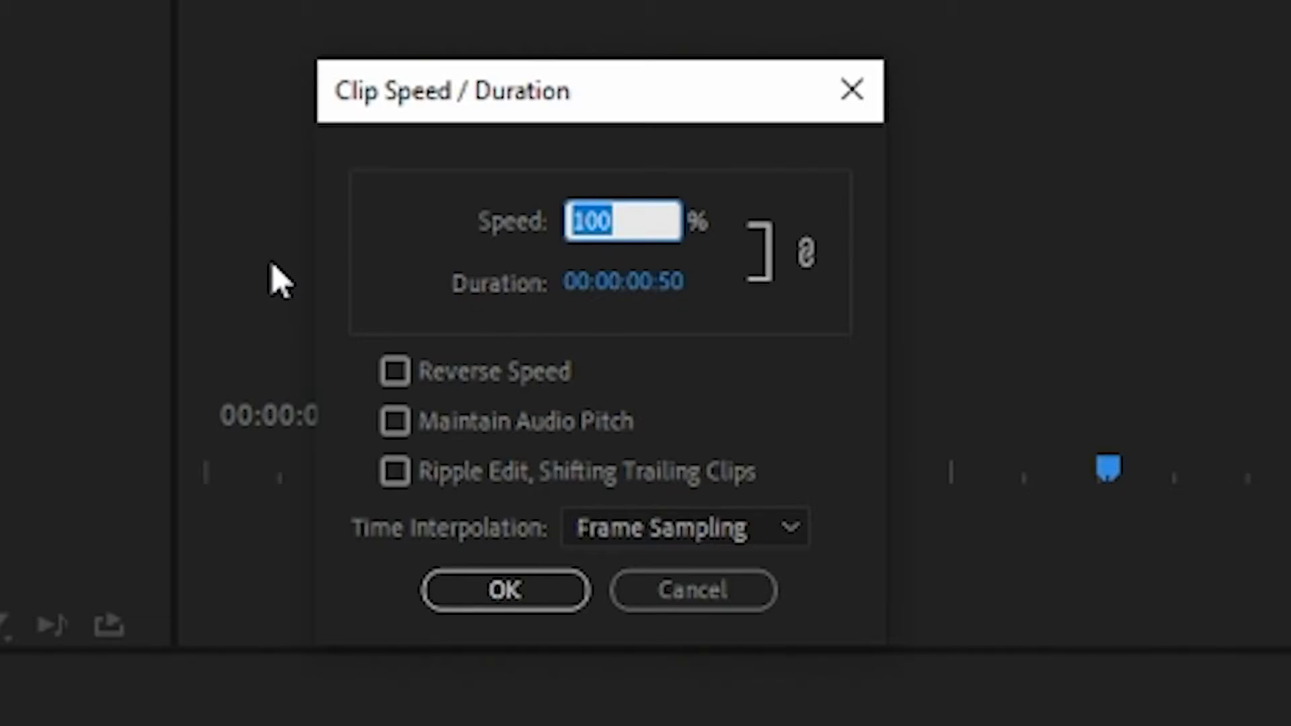
type("60")
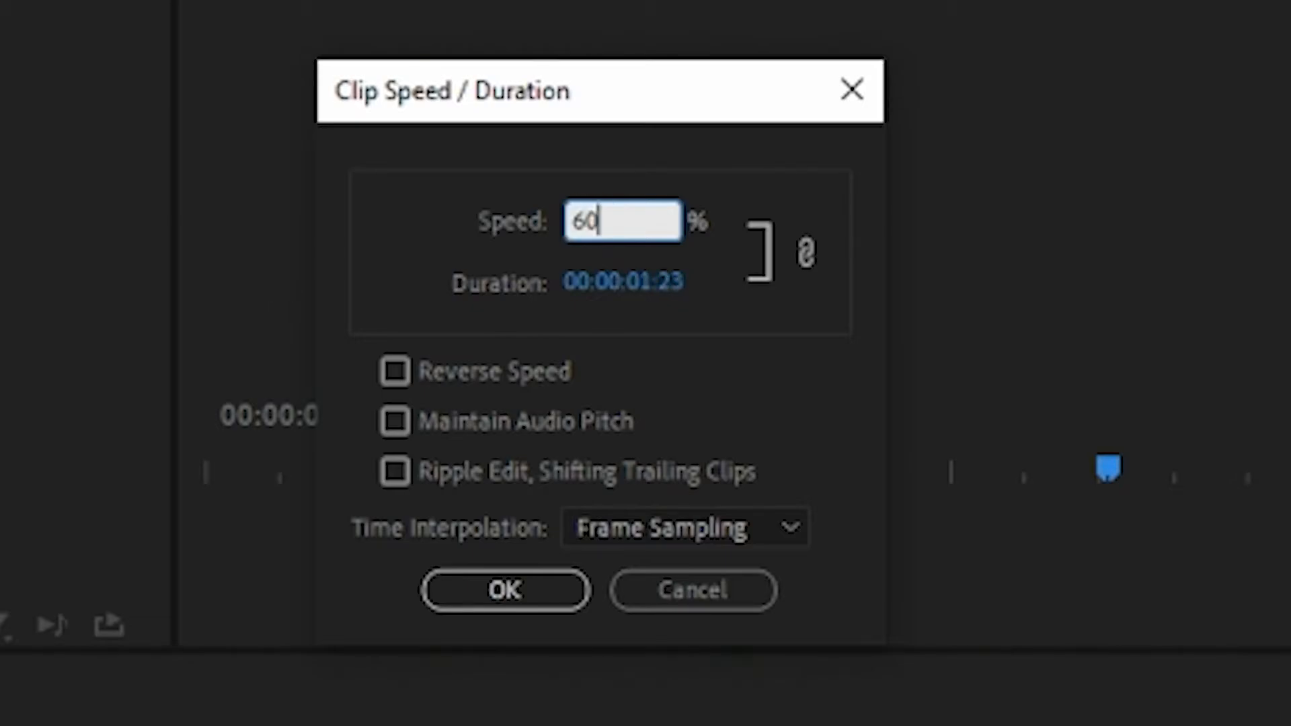
left_click(635, 534)
left_click(618, 663)
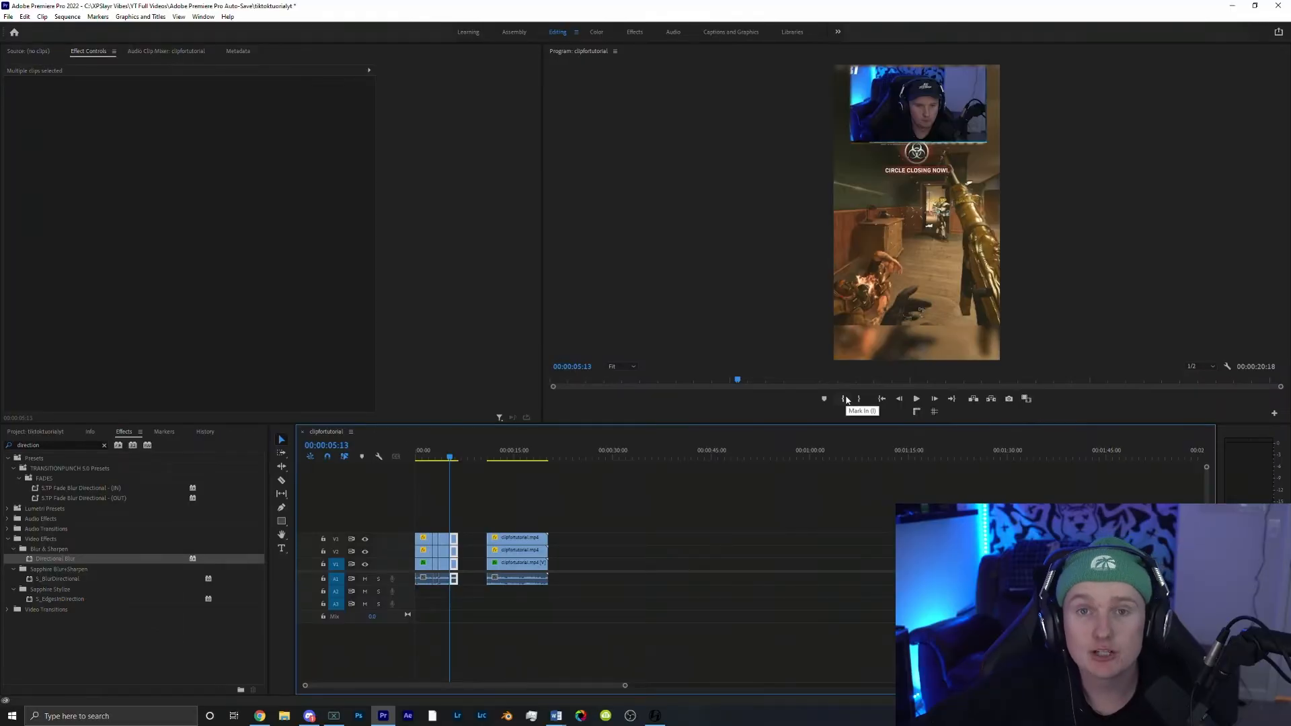
Step: Close the gap after the slowed segment using in and out points, then clear the in and out marks
left_click(844, 397)
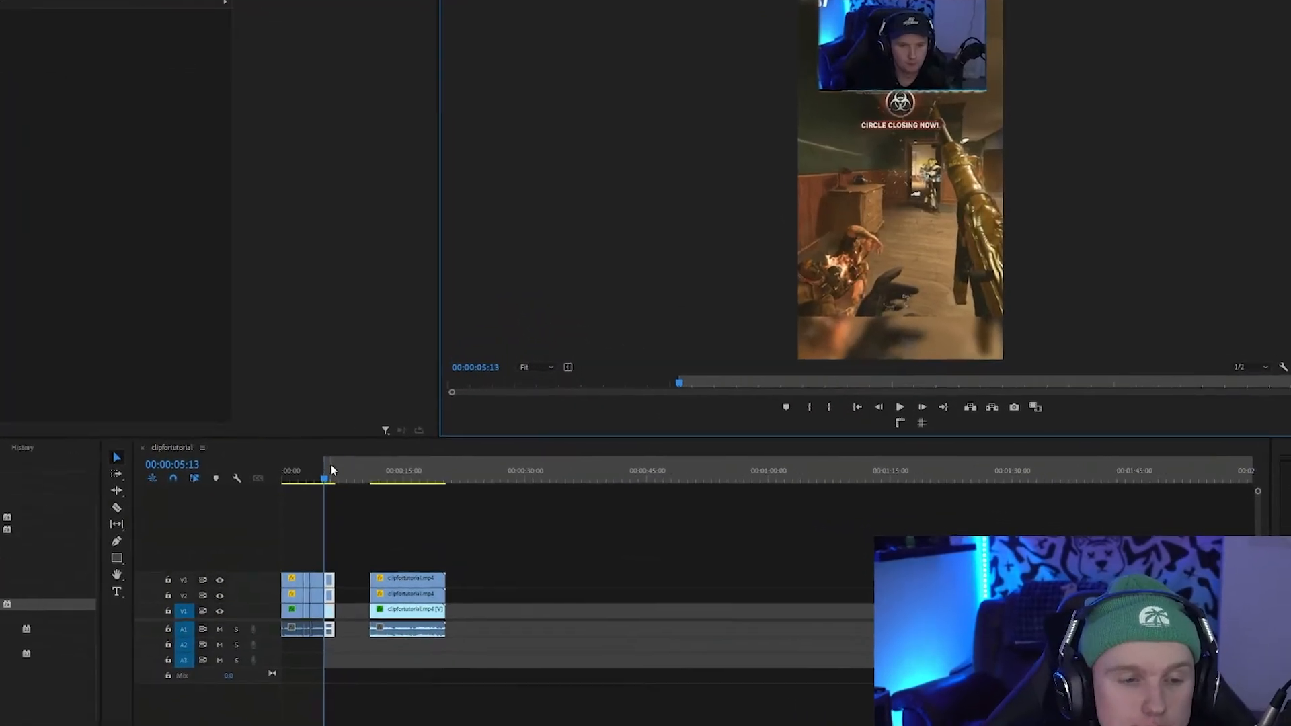
left_click_drag(335, 471, 335, 470)
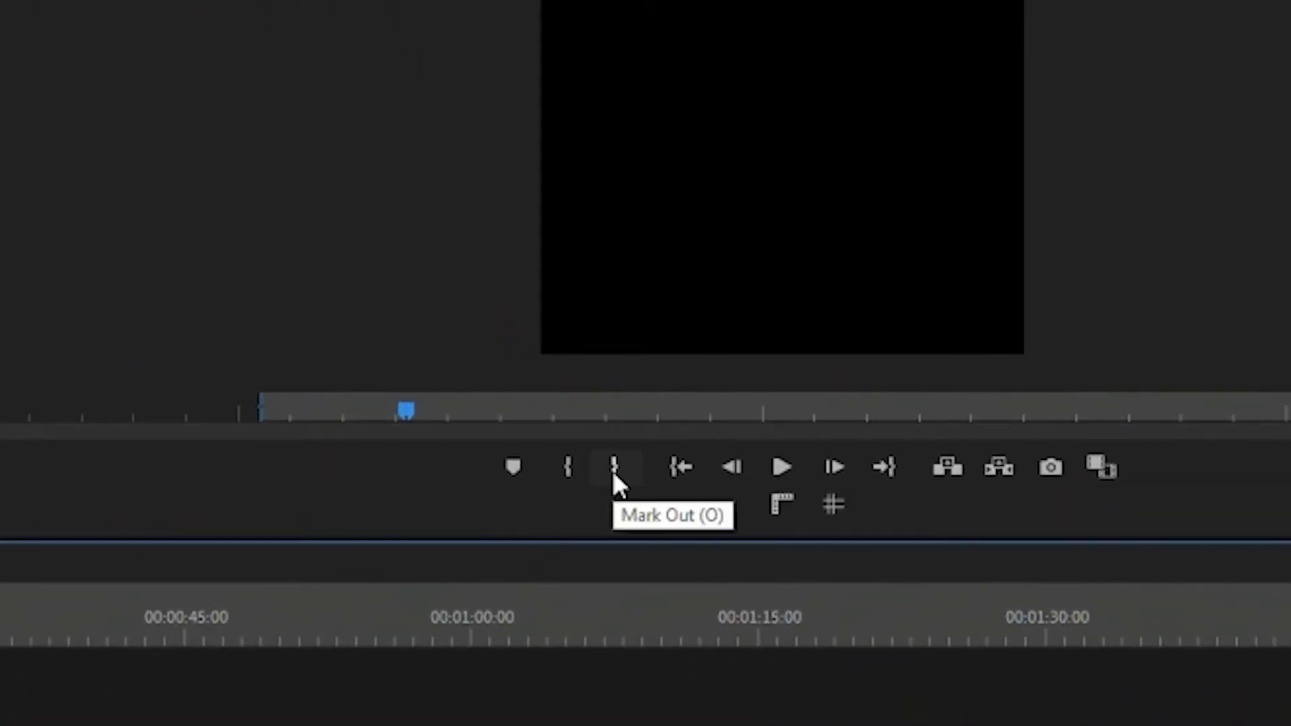
left_click(612, 470)
left_click(106, 49)
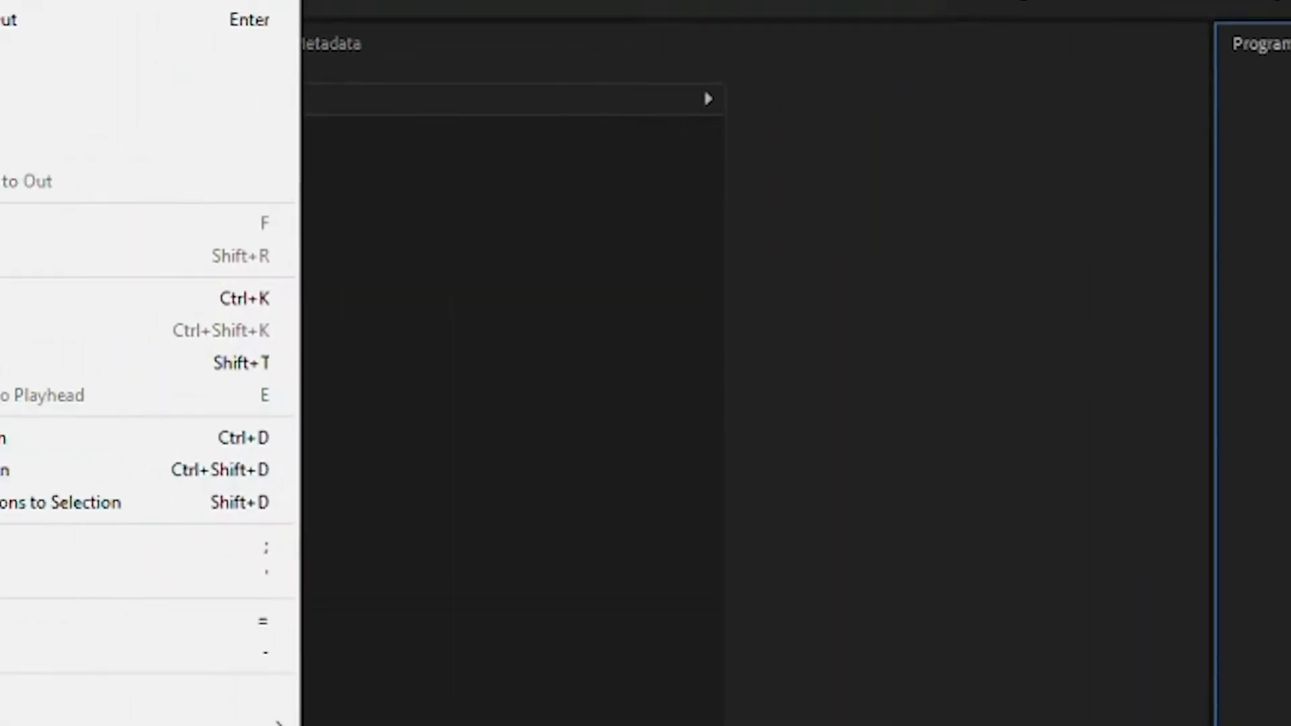
left_click(138, 150)
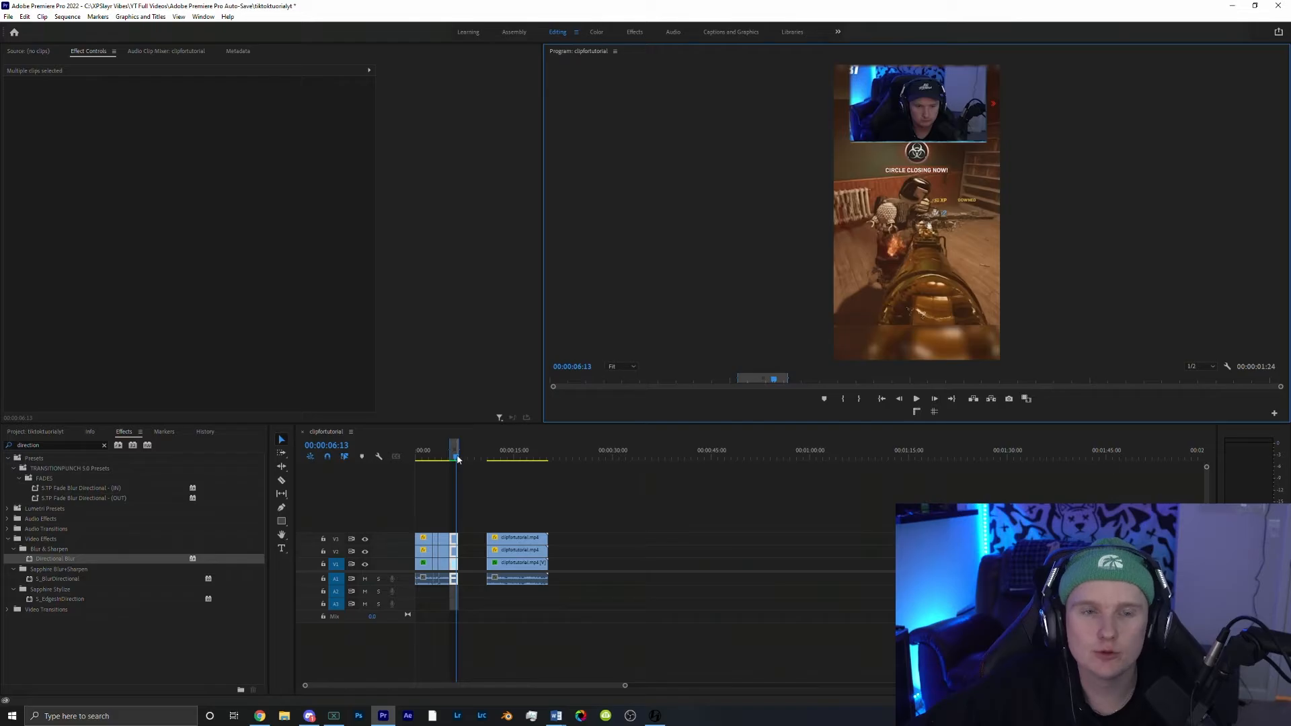
right_click(453, 451)
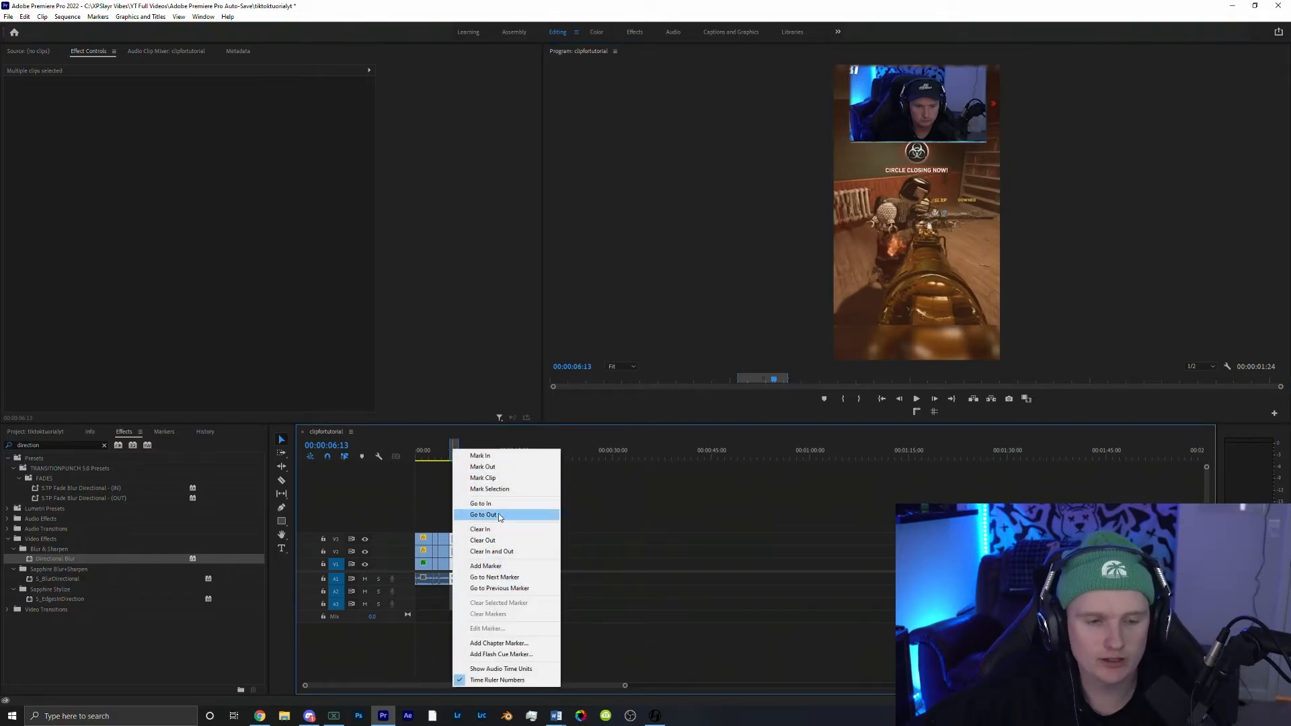
left_click(492, 551)
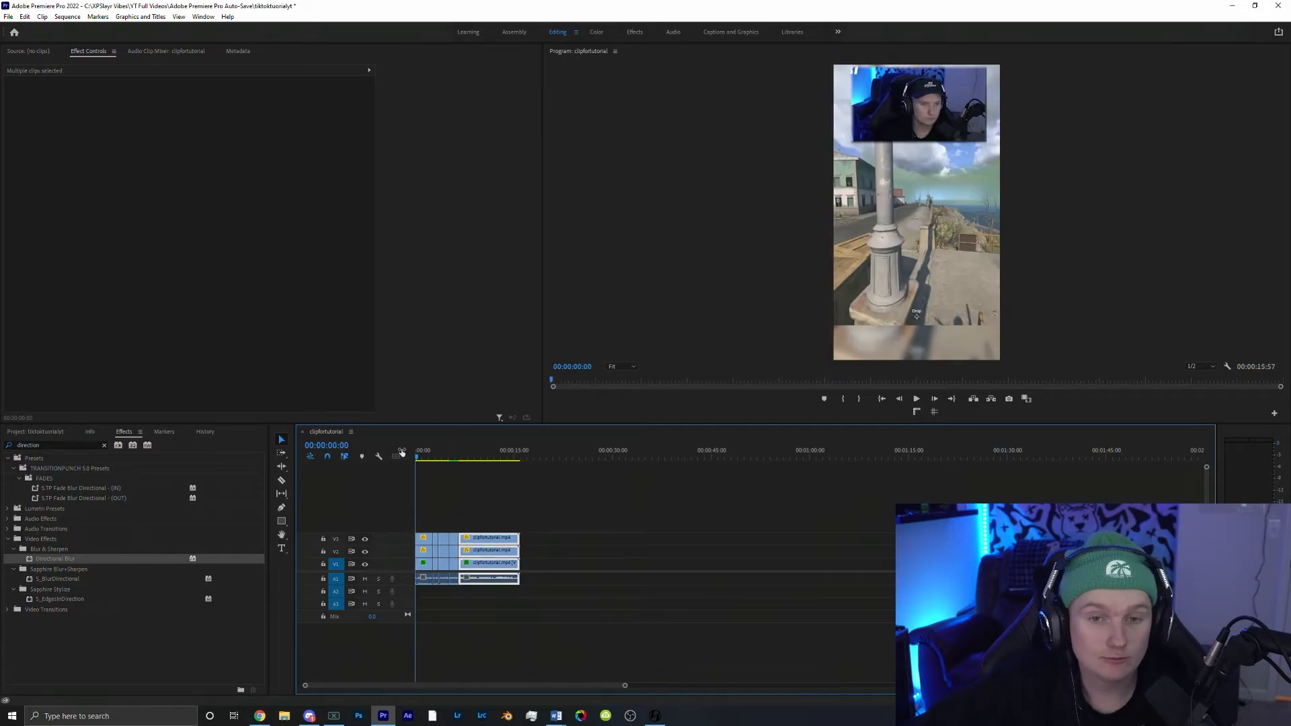
key("space")
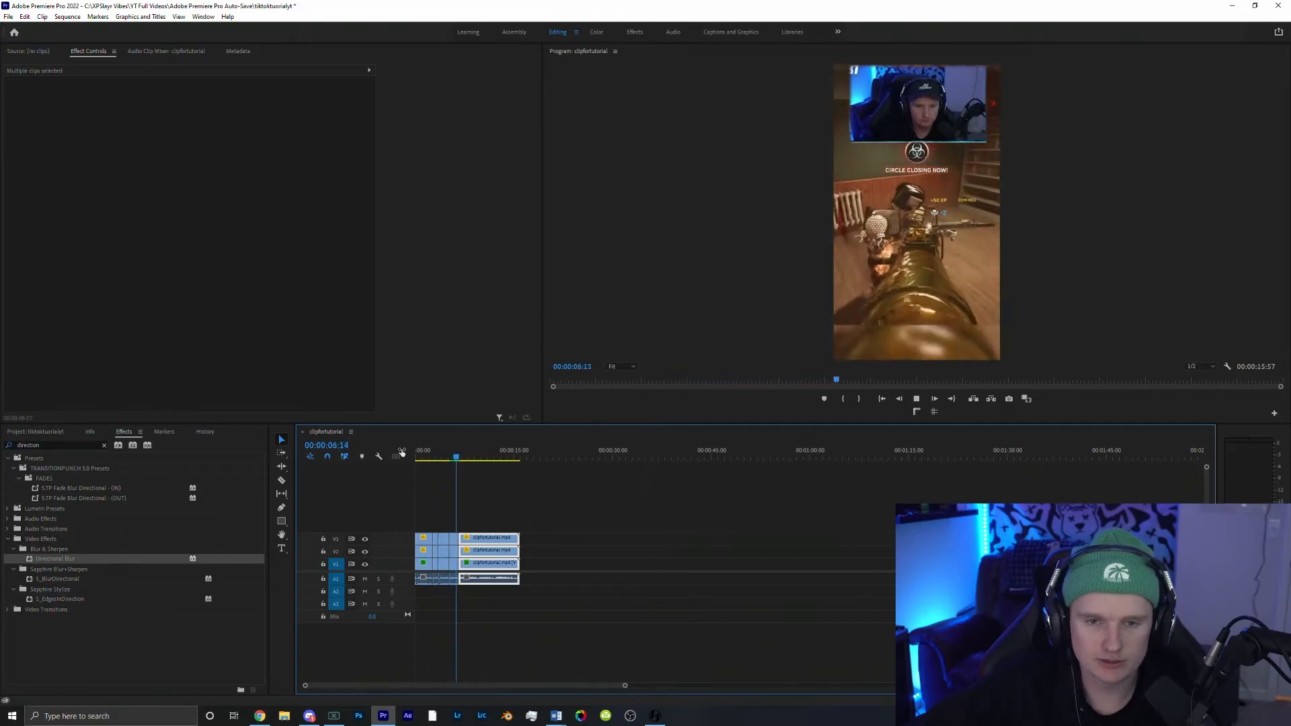
Step: Play back the edit, then set an in point at the sequence start and an out point at its end
key("space")
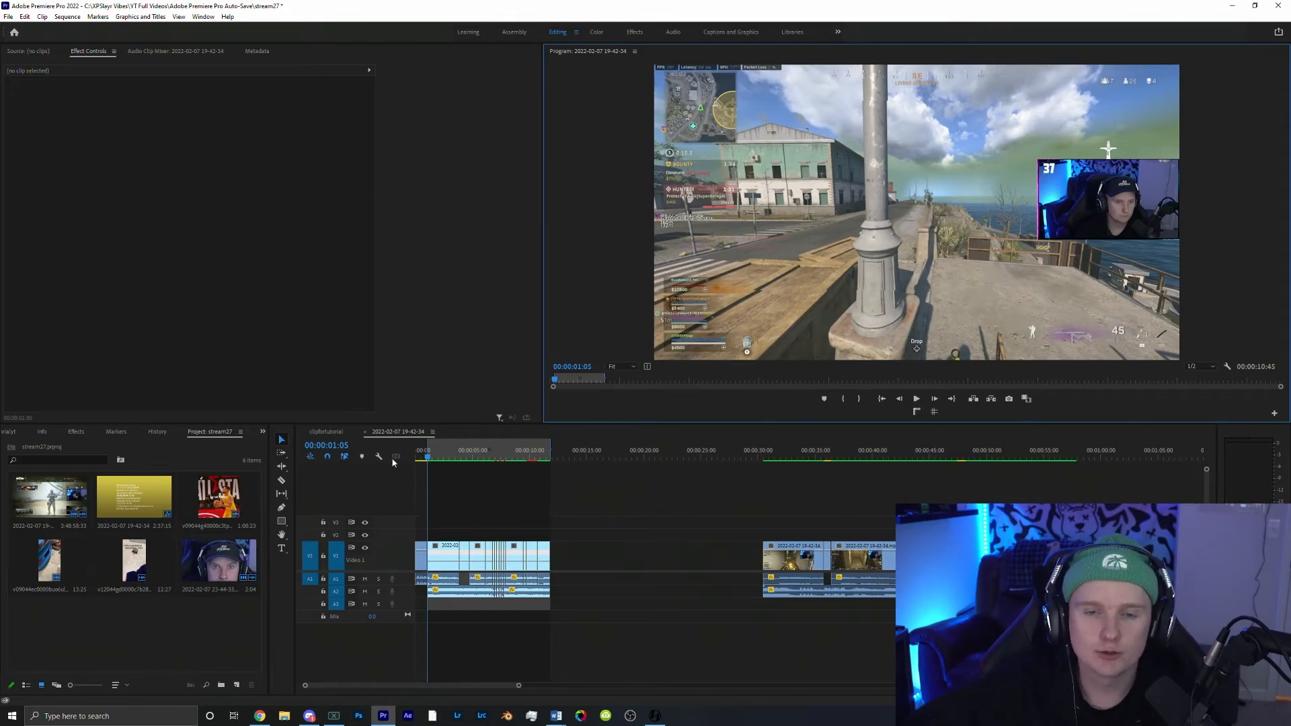
key("space")
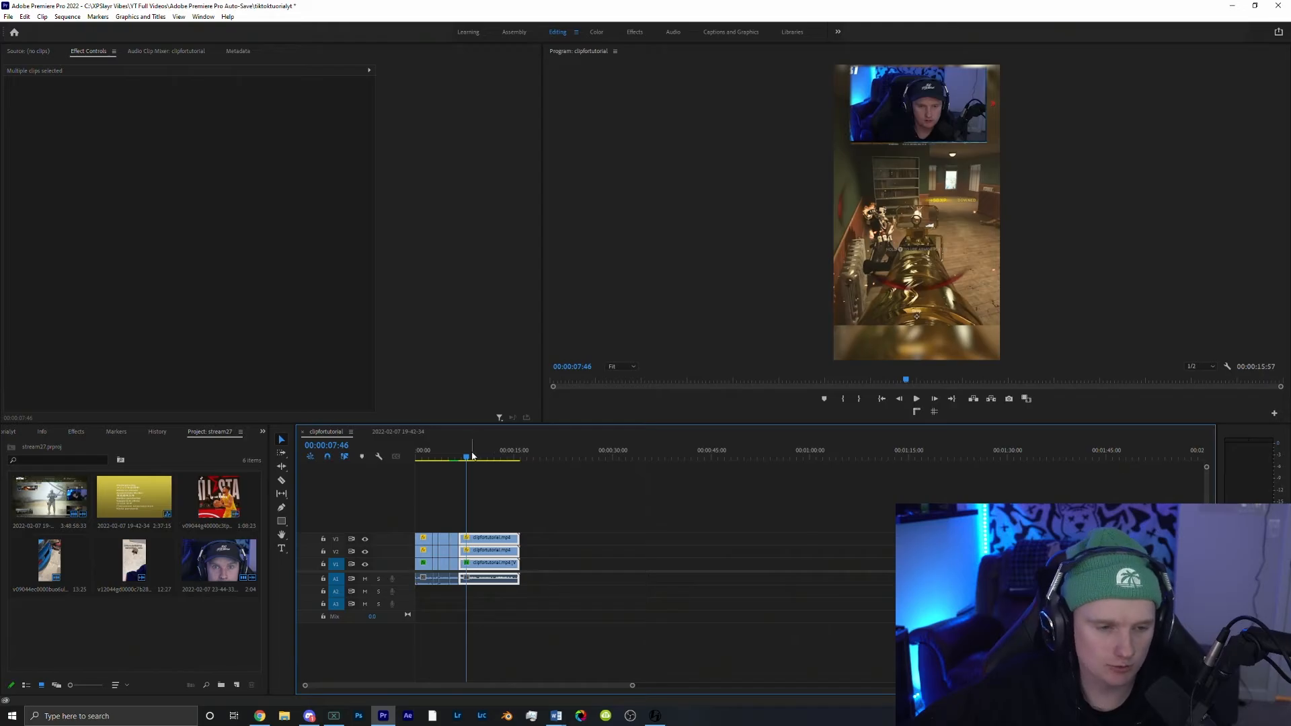
left_click_drag(473, 455, 415, 456)
left_click(851, 404)
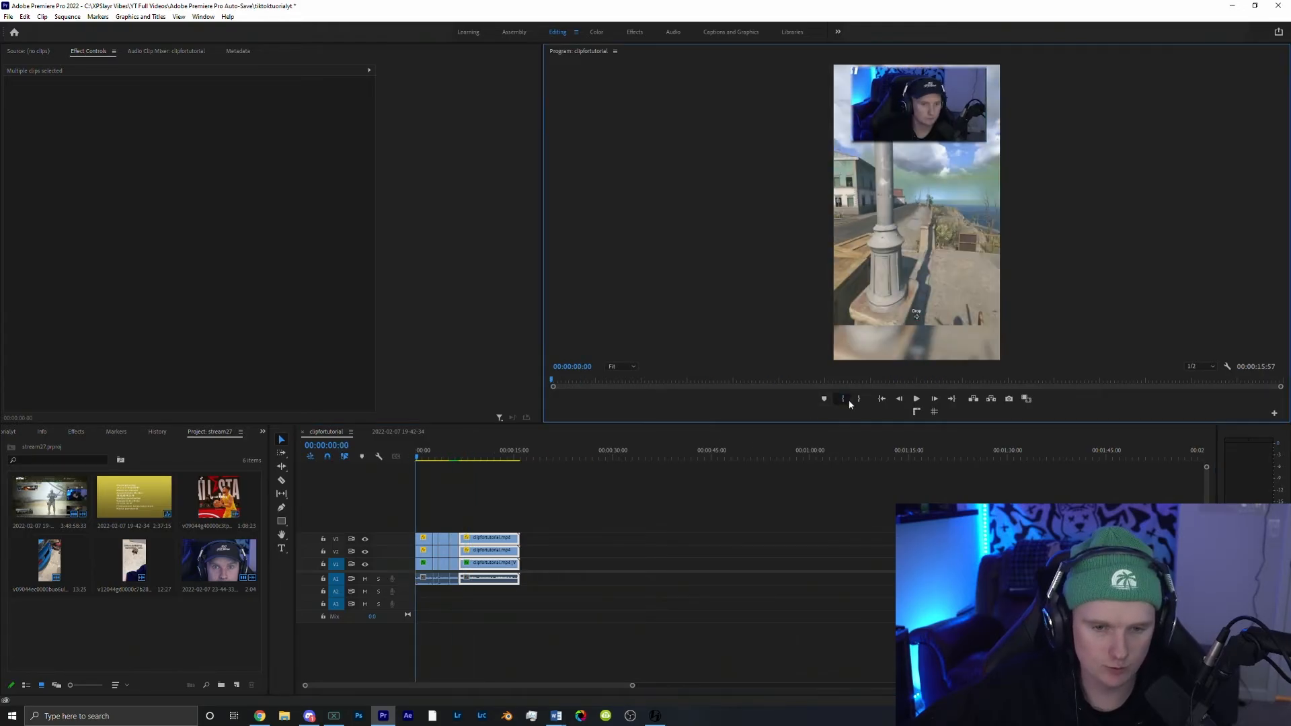
left_click_drag(508, 456, 523, 456)
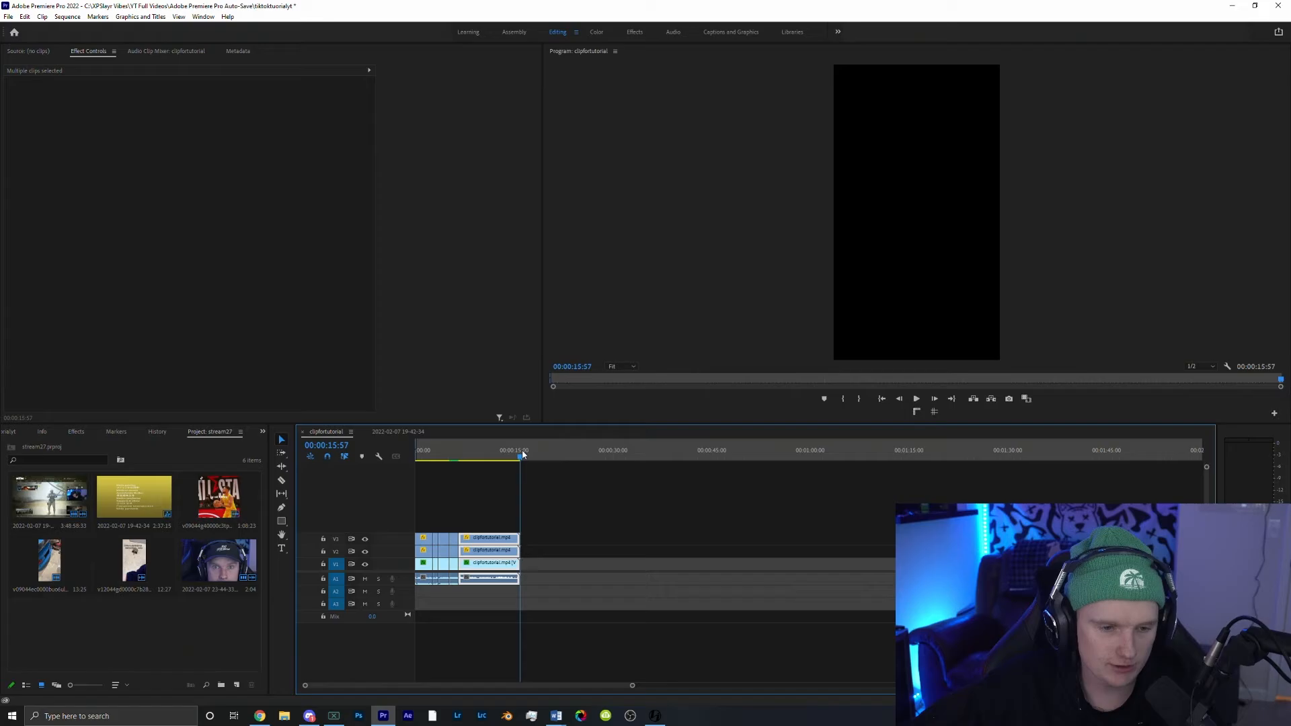
left_click(858, 401)
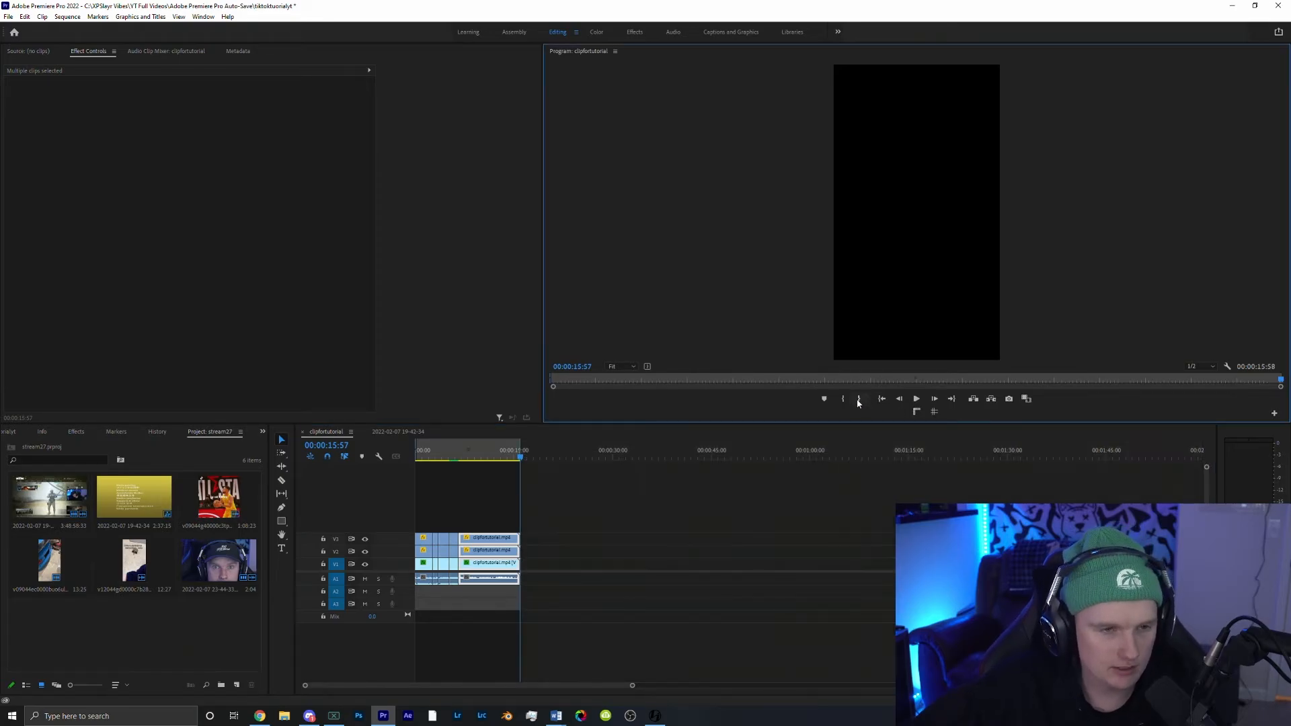
Step: Export the sequence as H.264 with CBR bitrate encoding and a 30 Mbps target bitrate
key("alt+f")
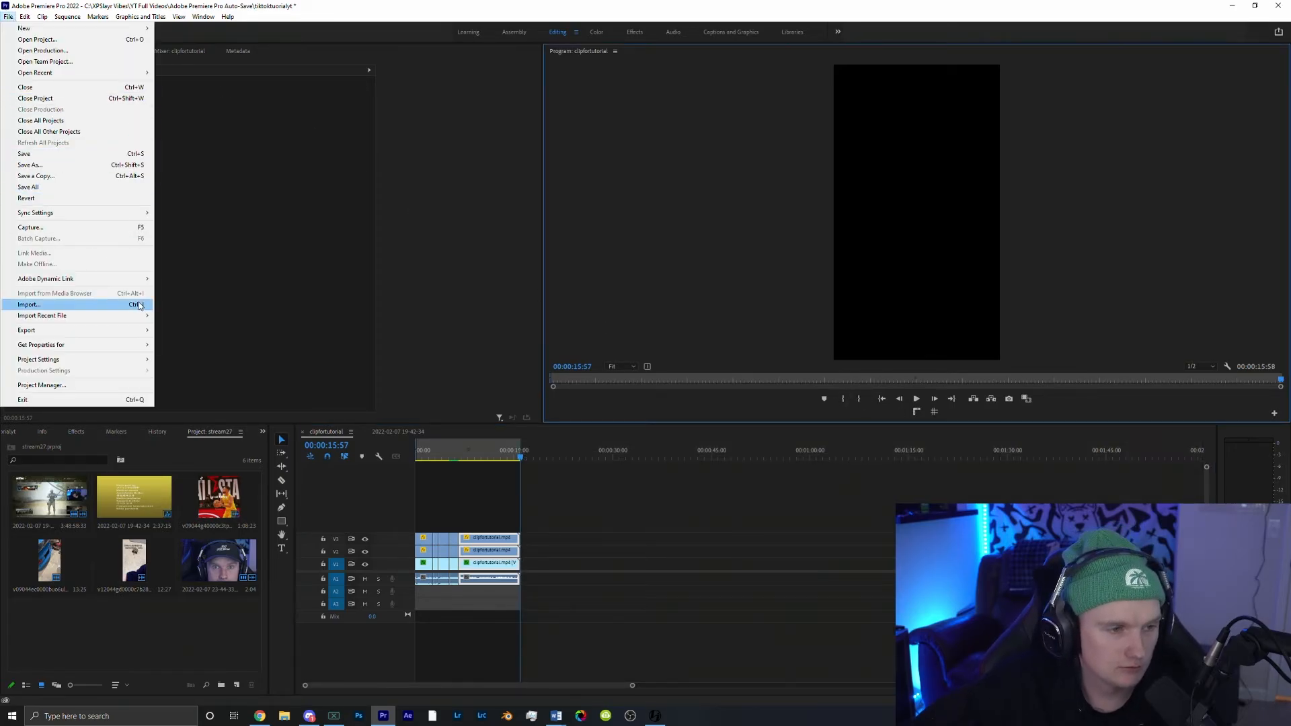
left_click(179, 330)
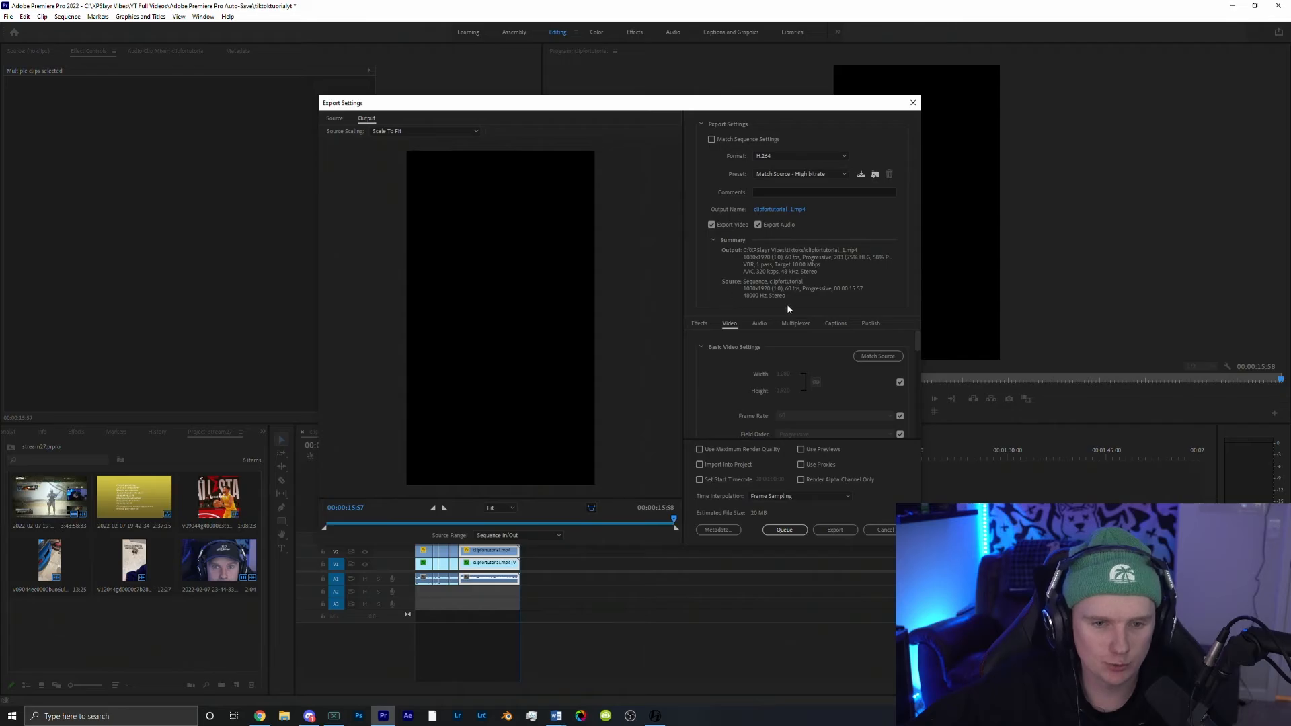
scroll(794, 378, "down", 1)
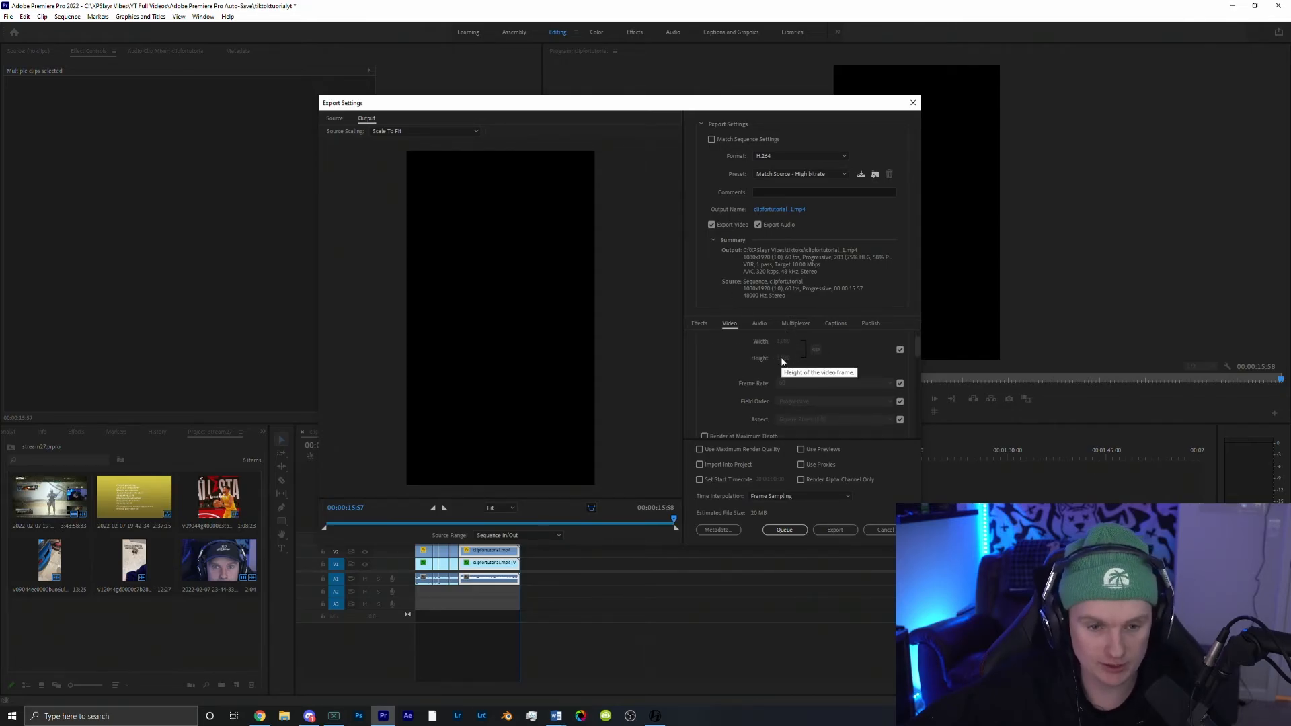
scroll(814, 385, "down", 1)
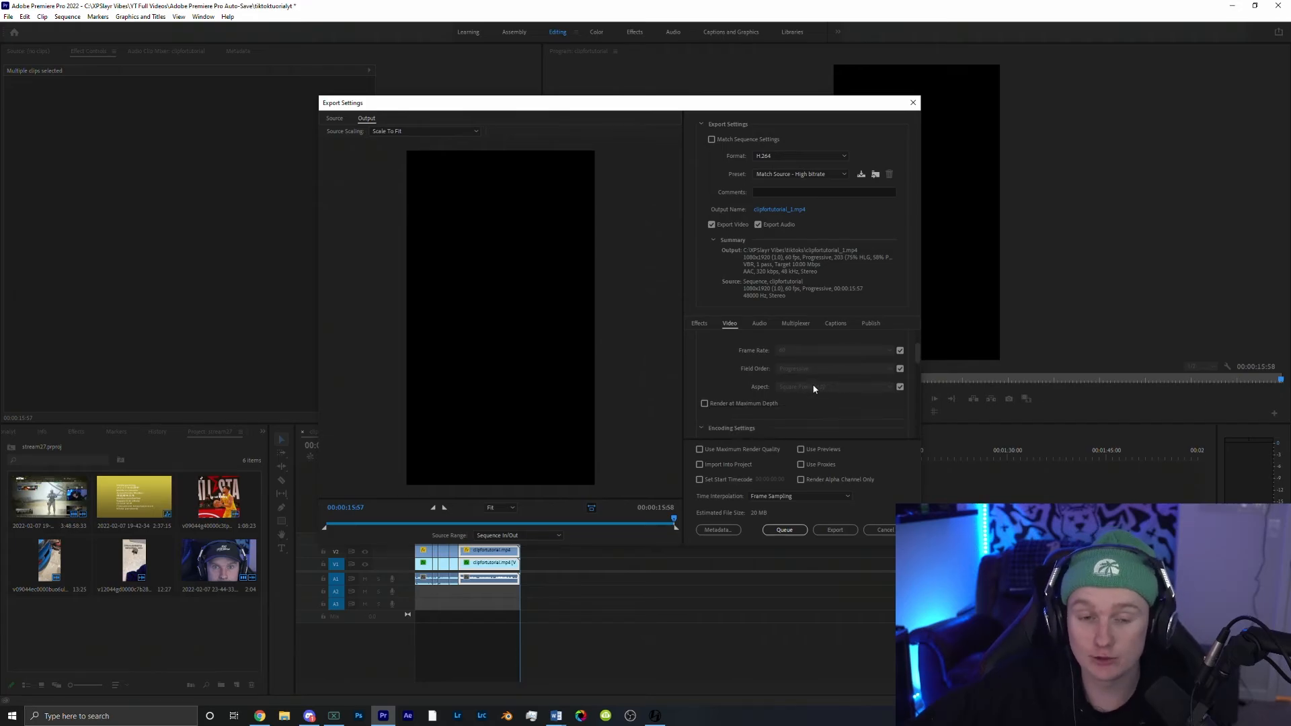
scroll(770, 373, "down", 4)
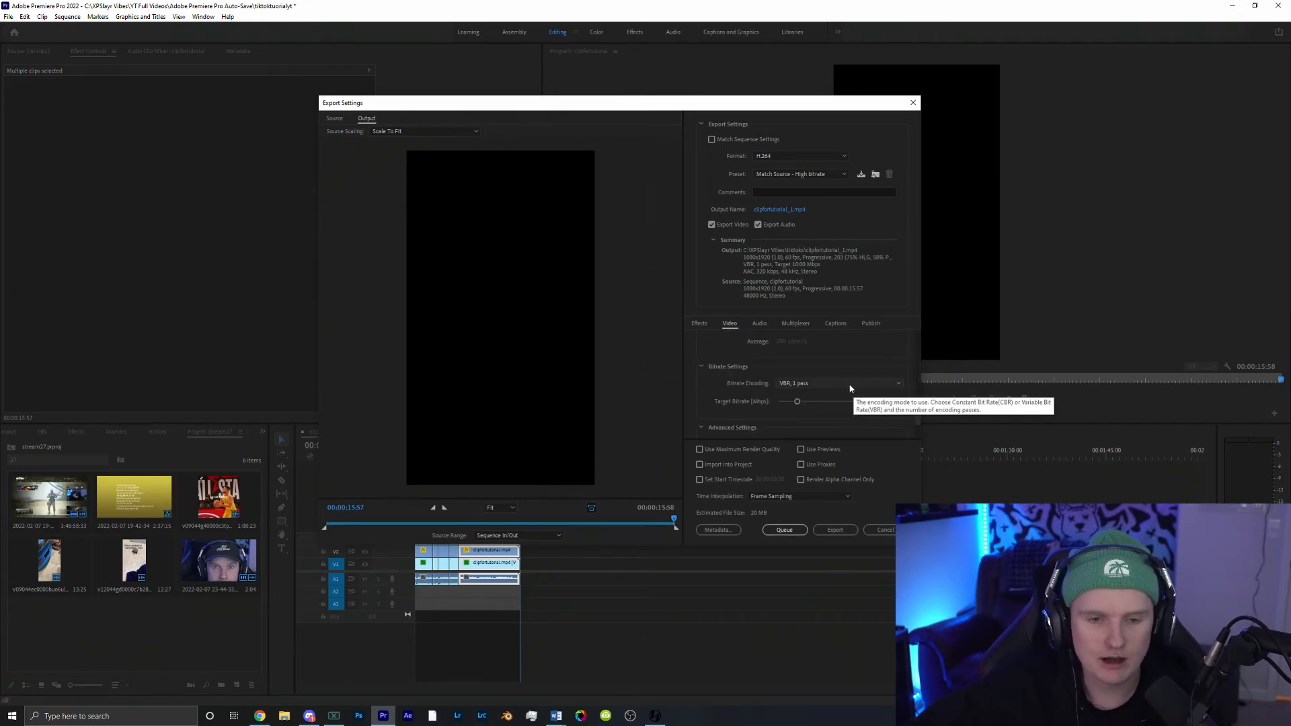
left_click(846, 381)
left_click(841, 394)
left_click(881, 404)
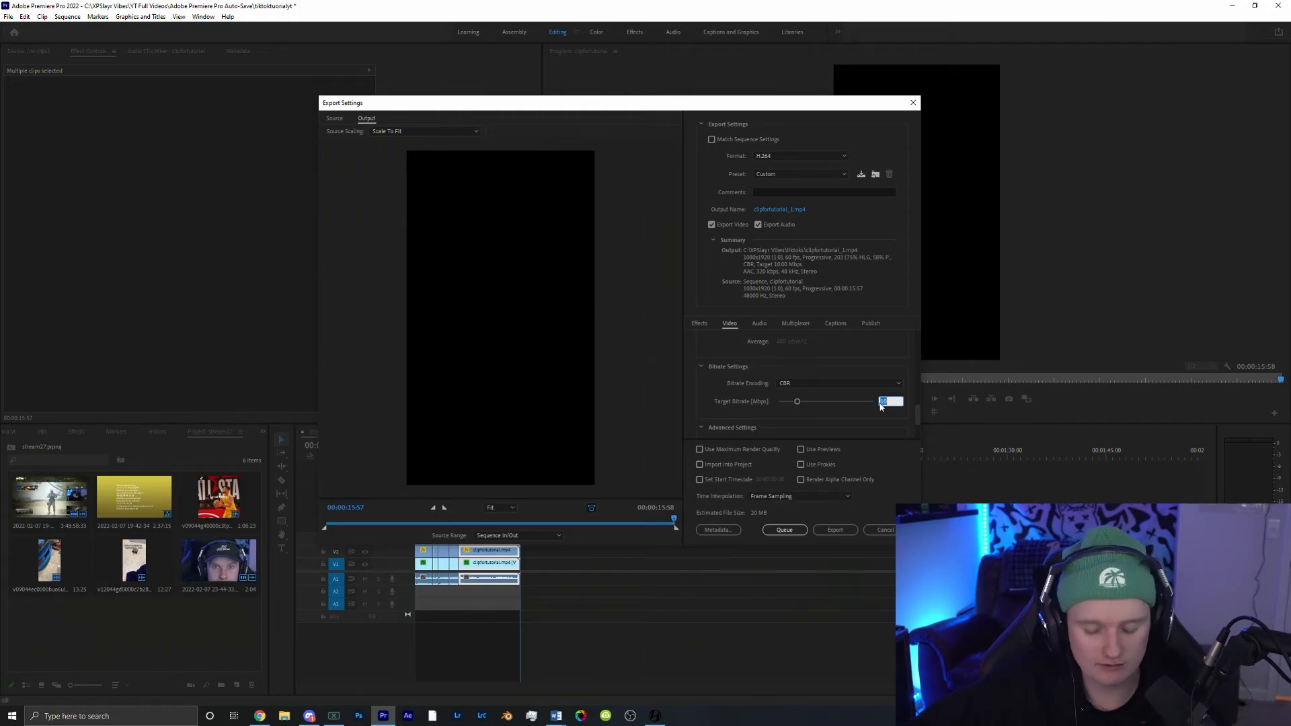
type("30")
key("Return")
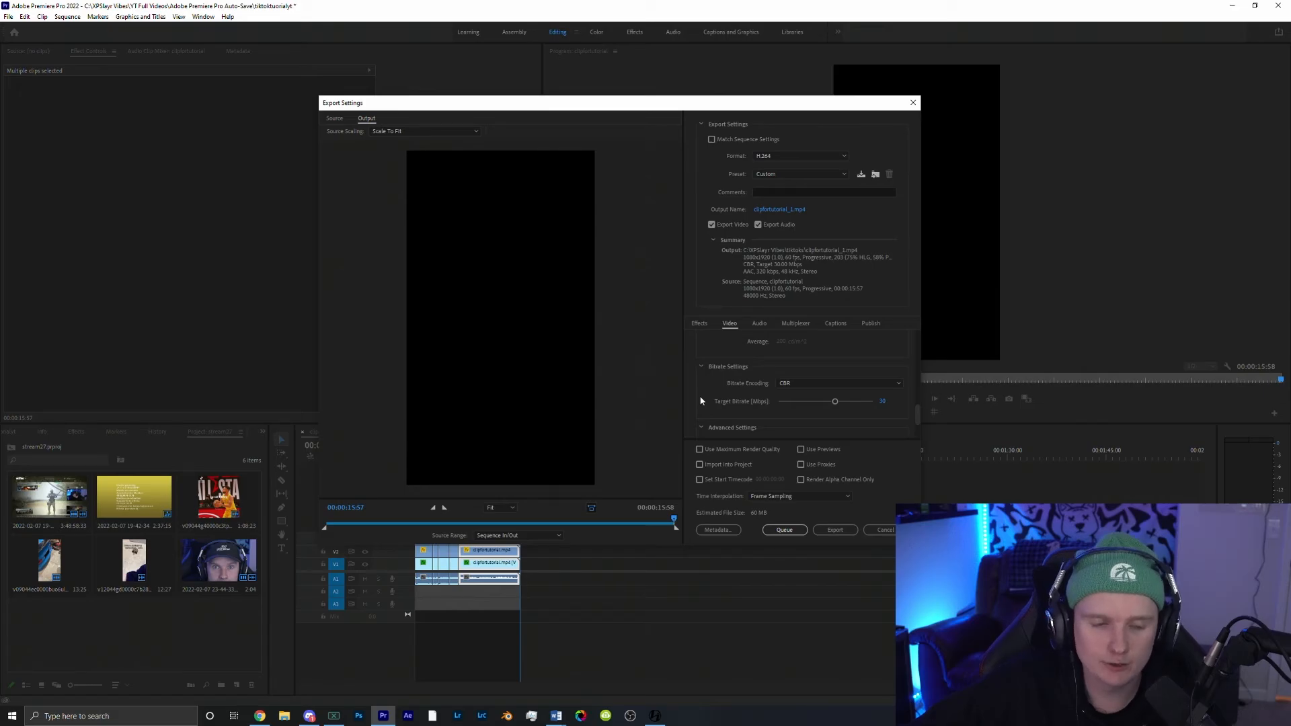
left_click(835, 530)
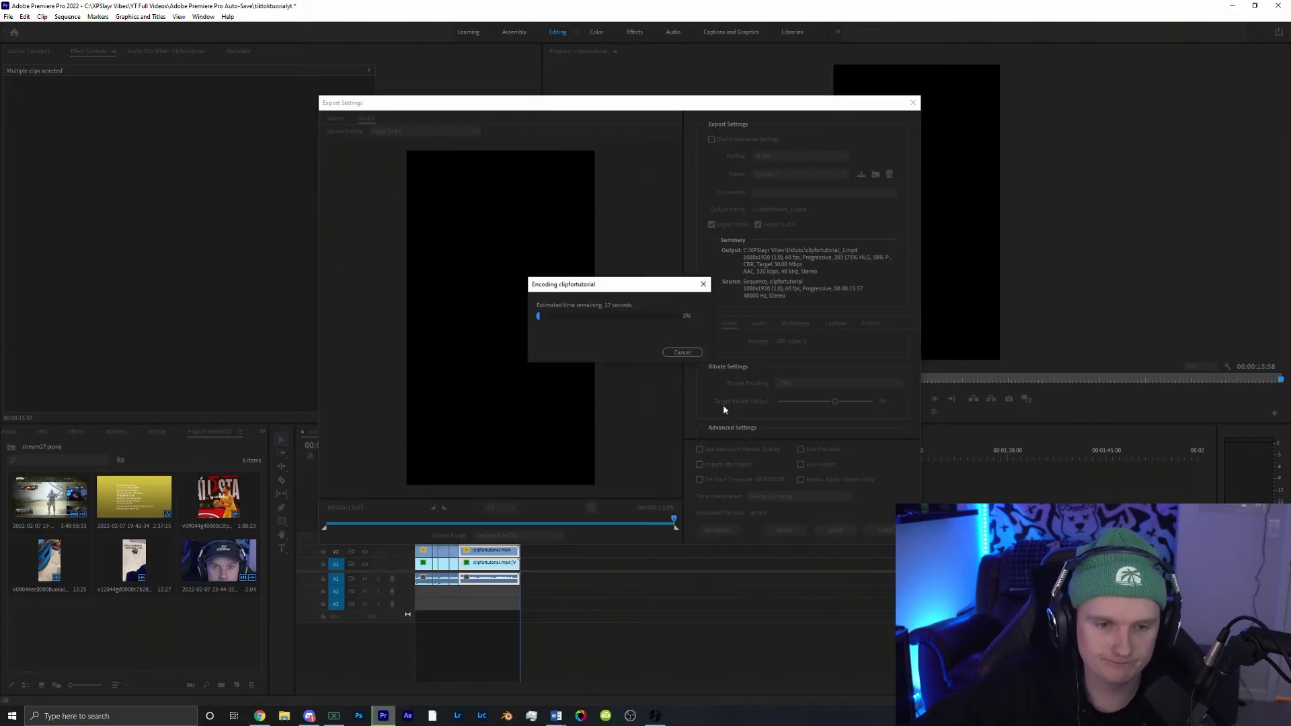